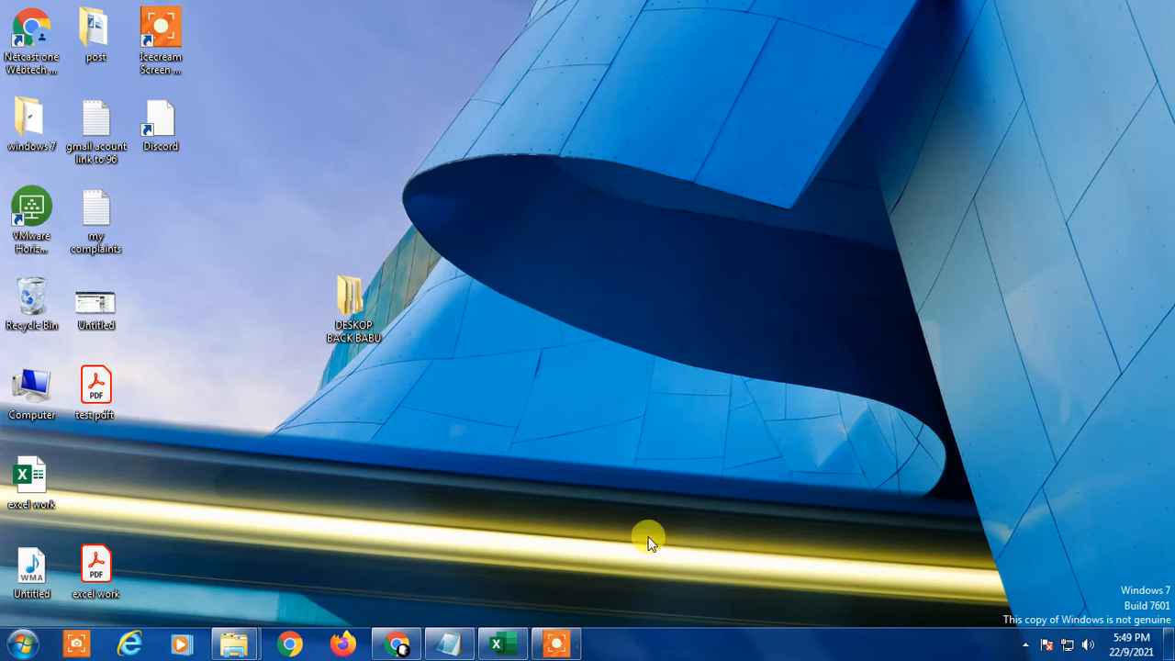
Step: Switch to the excel work workbook in Excel and examine the monthly sales table and its column chart
left_click(495, 644)
left_click(298, 286)
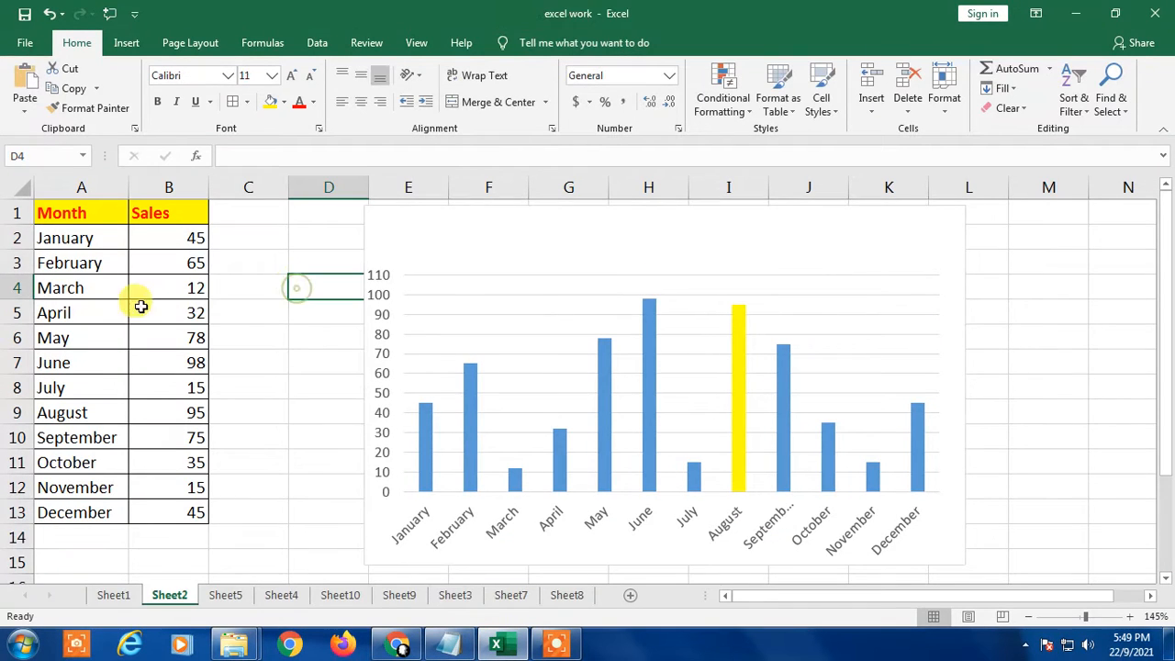
left_click(1062, 340)
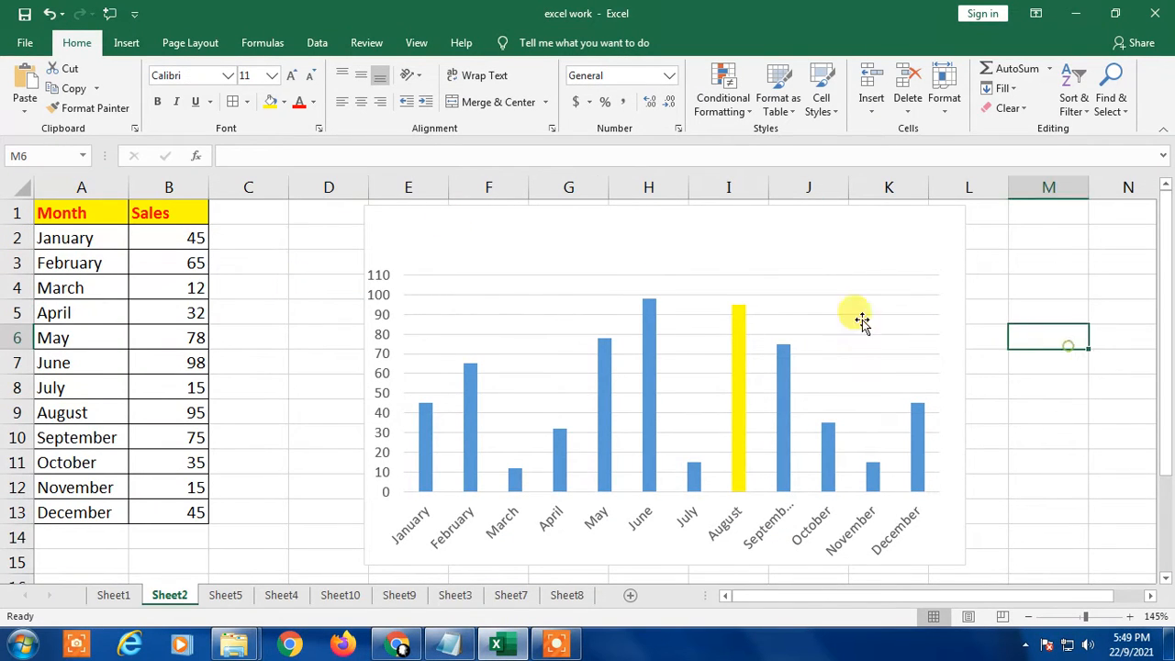
left_click(767, 297)
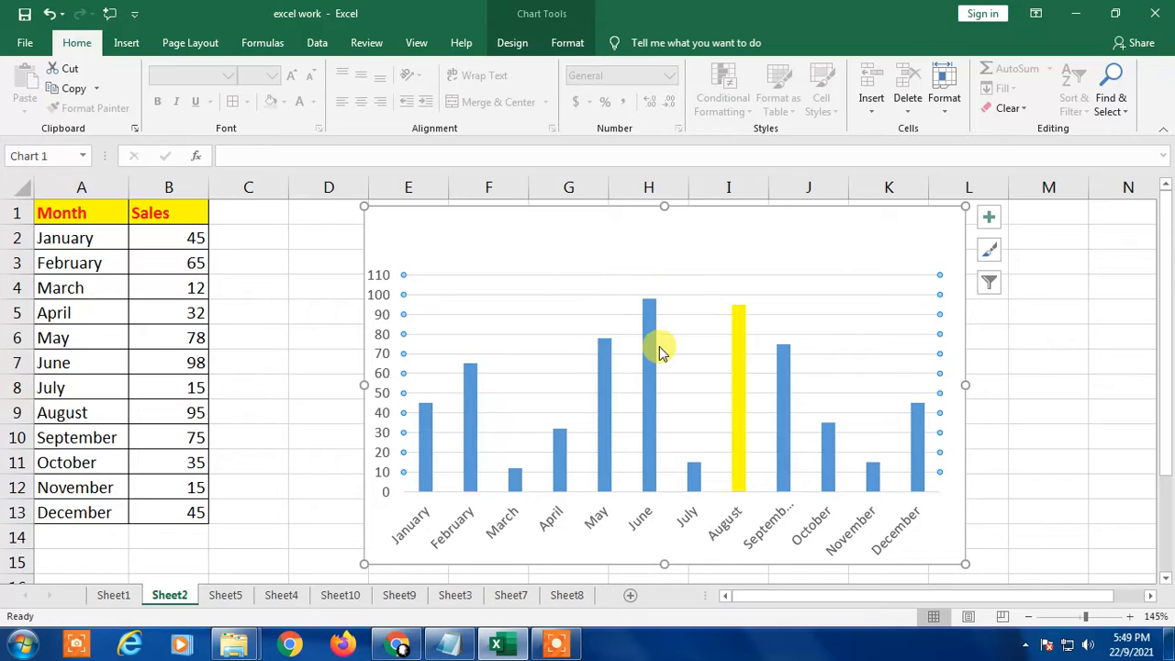
left_click(839, 326)
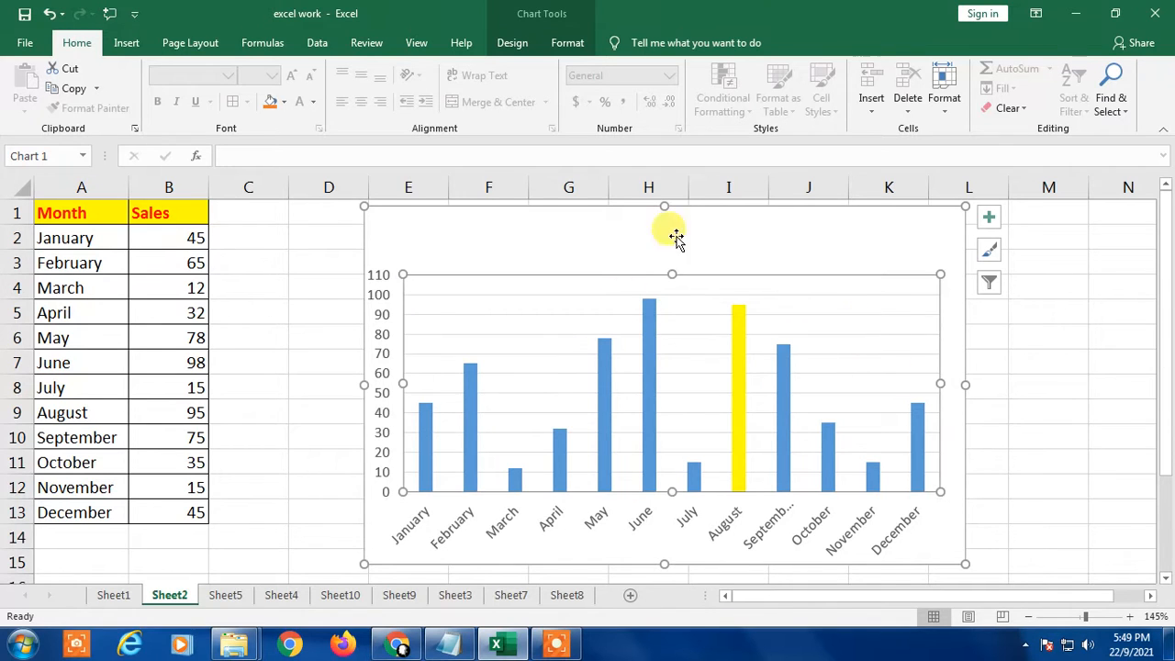
left_click(88, 261)
left_click_drag(37, 230, 81, 511)
left_click_drag(164, 227, 162, 501)
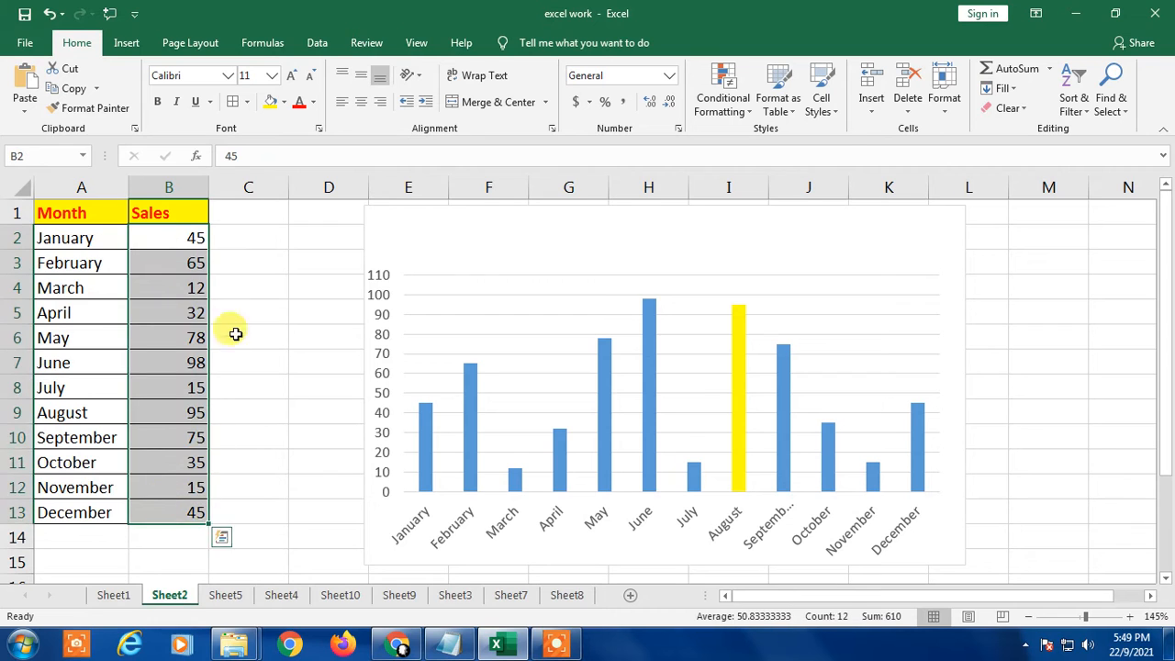
left_click(227, 208)
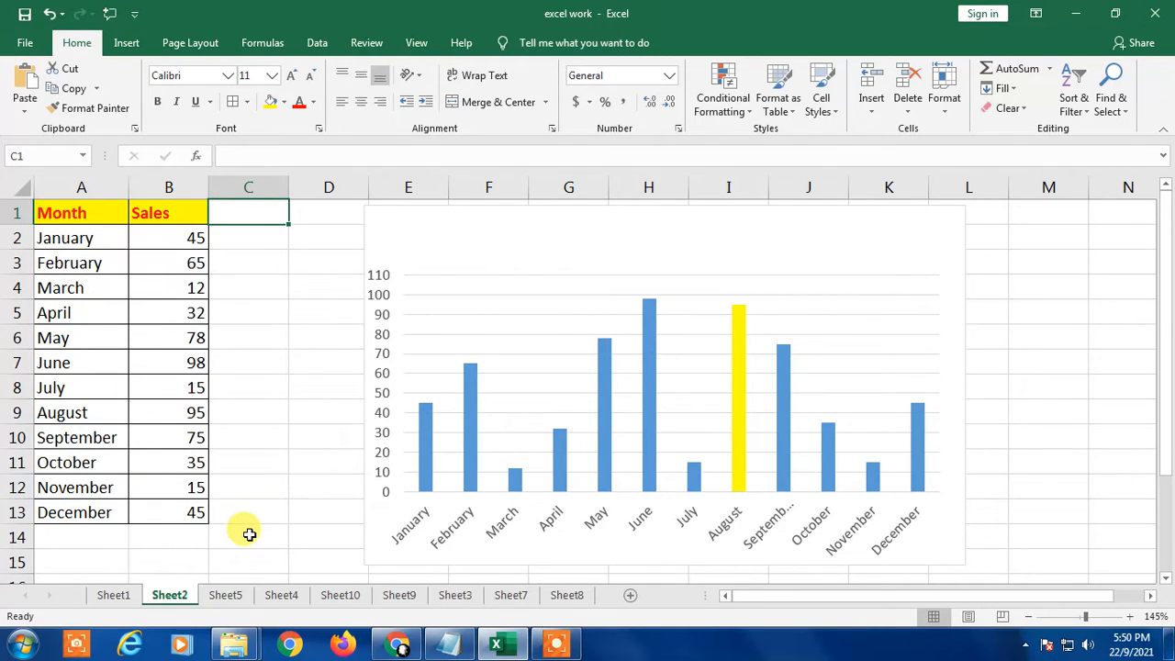
left_click(245, 258)
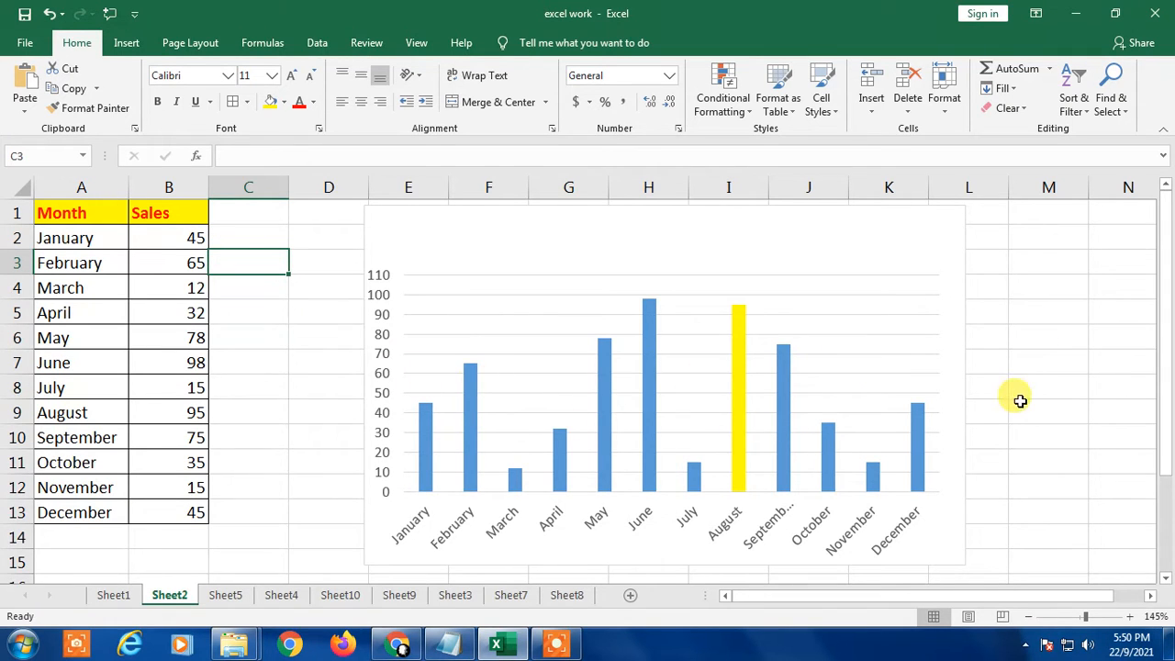
Step: Enter the column header Target in C1, beside the Sales column
left_click(246, 334)
left_click(241, 222)
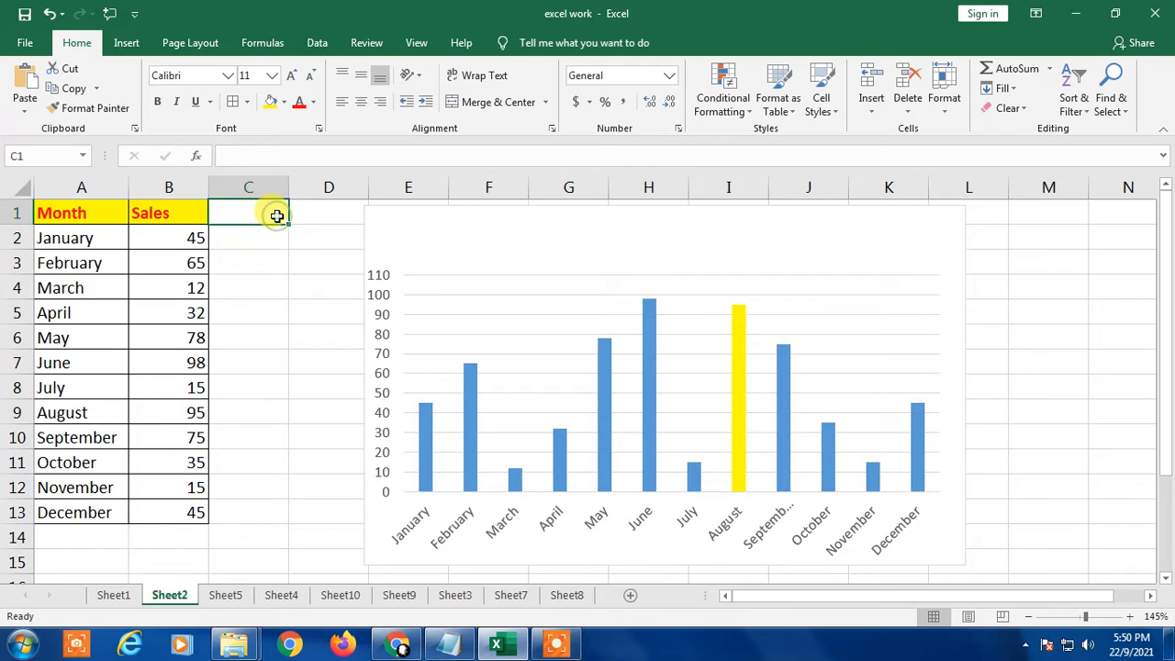
type("RA")
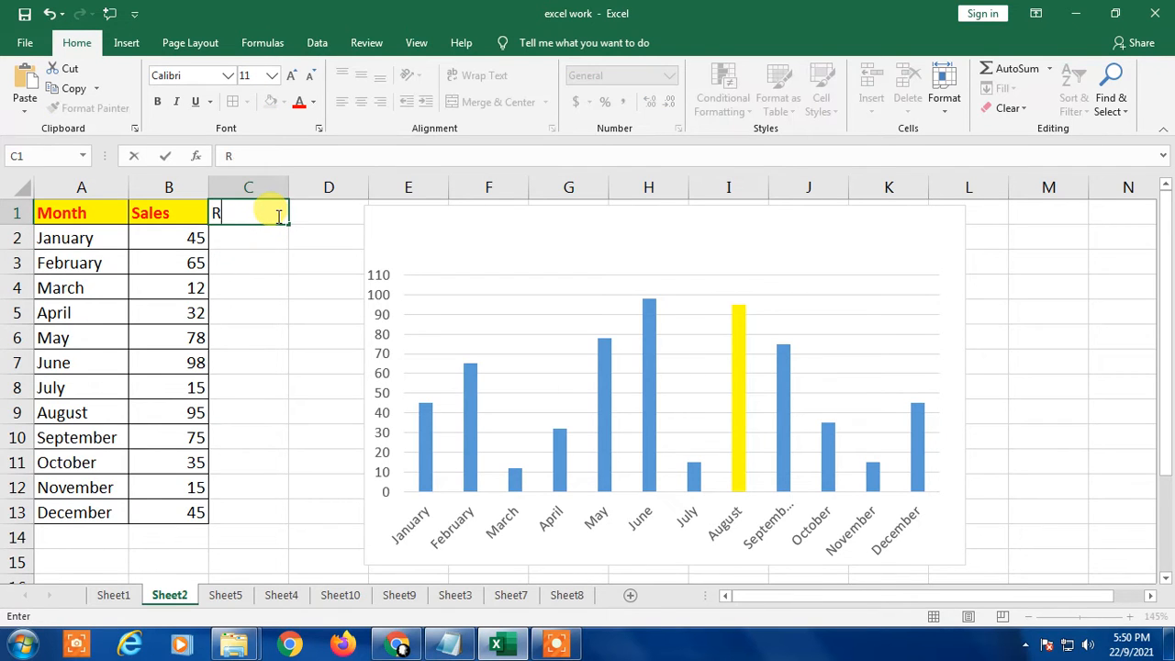
key("Return")
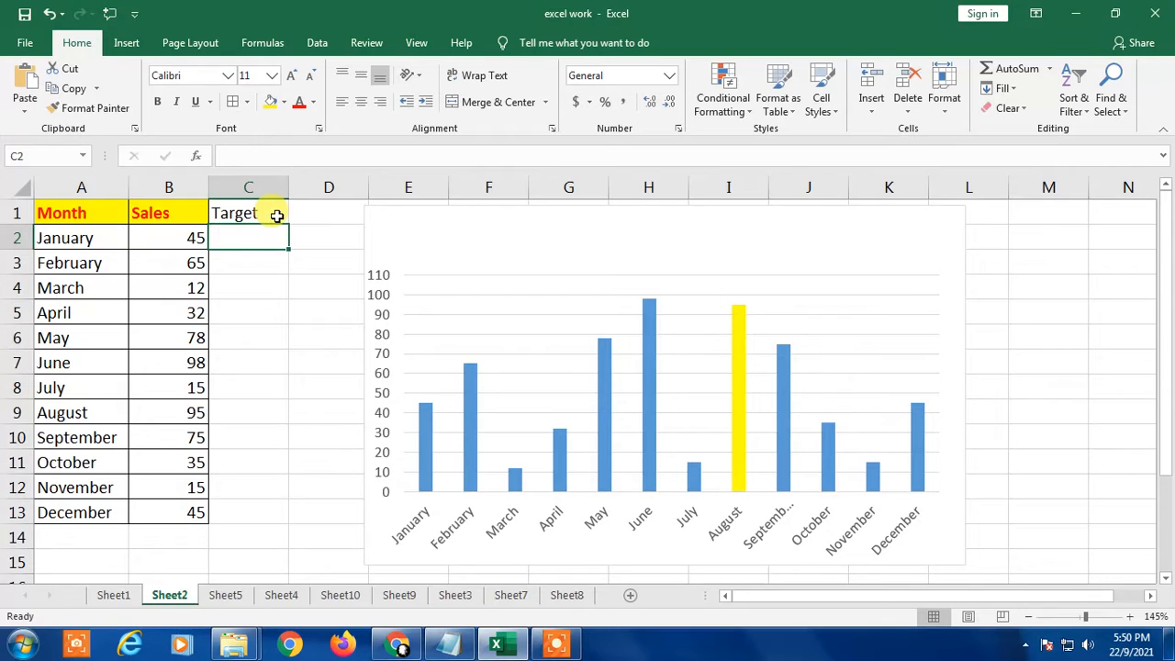
Step: Enter a January target of 90 in C2 and fill it down through December in C13
type("90")
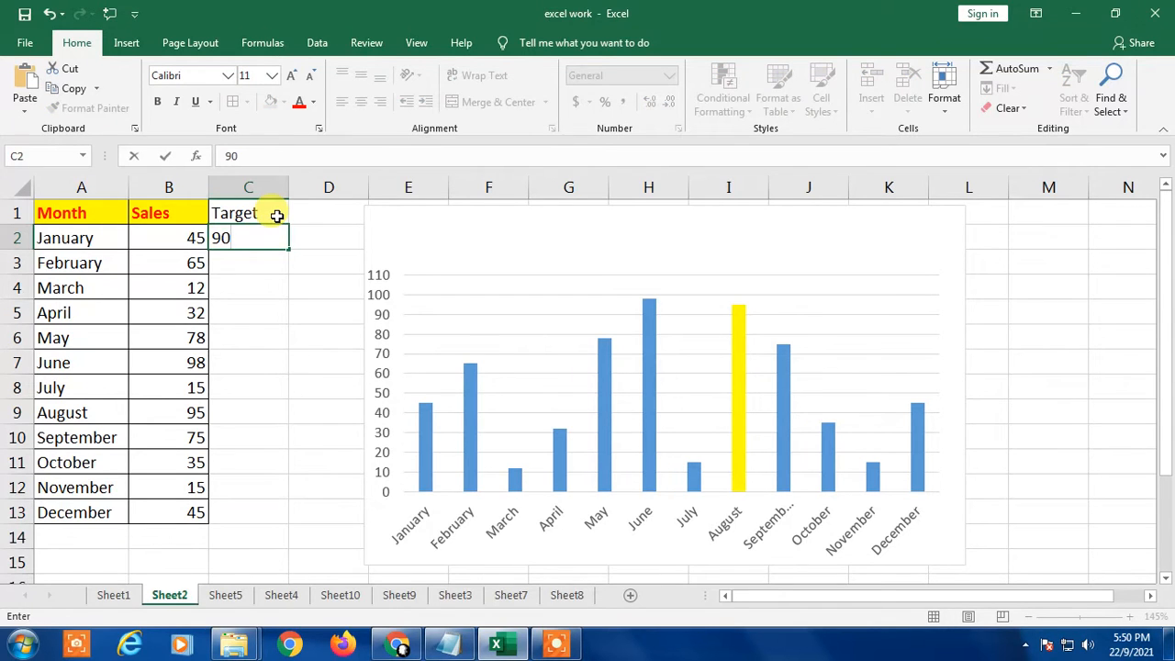
key("Return")
left_click(281, 239)
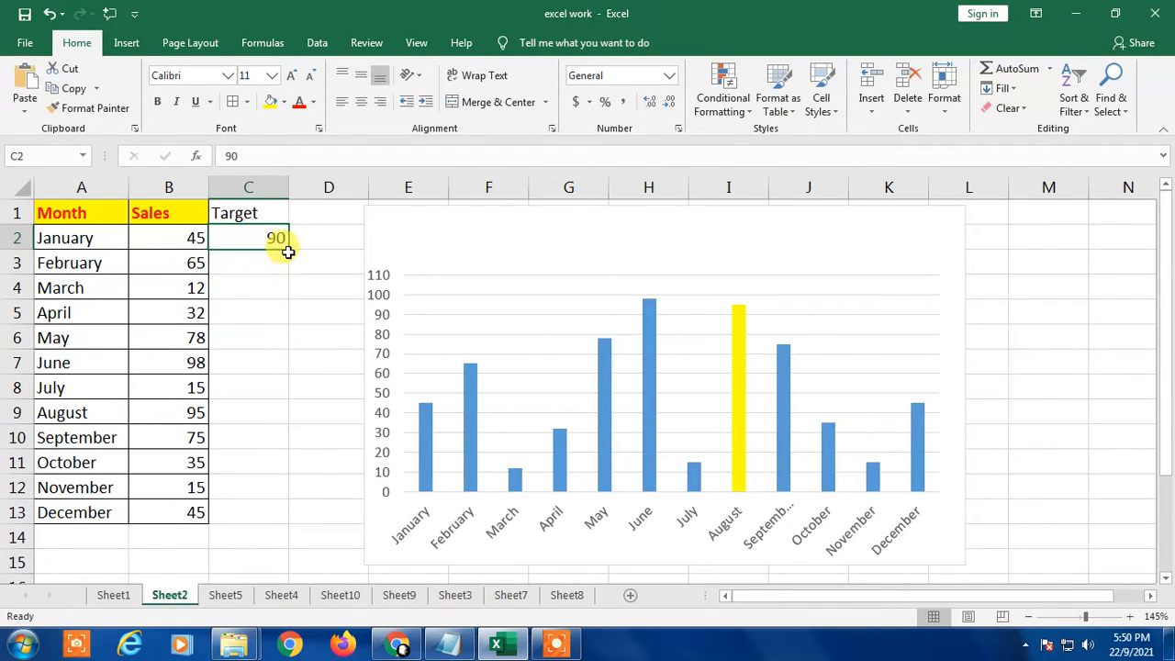
left_click_drag(285, 248, 271, 532)
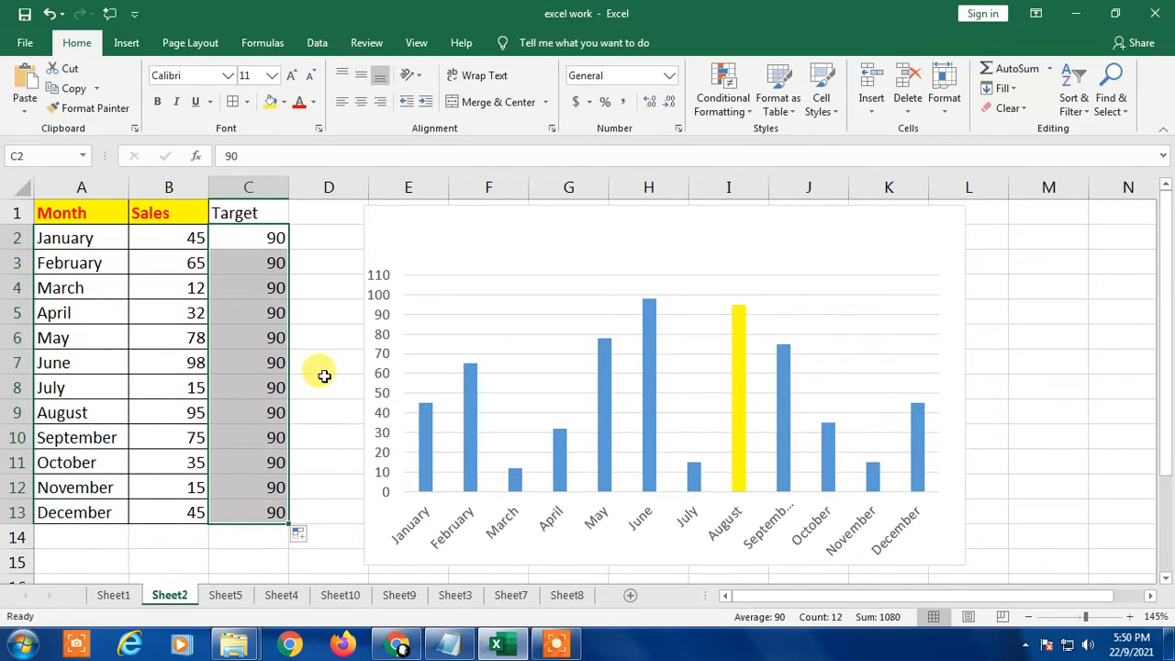
Step: Set the January target in C2 to 45 and clear the remaining targets in C3:C13
left_click(265, 262)
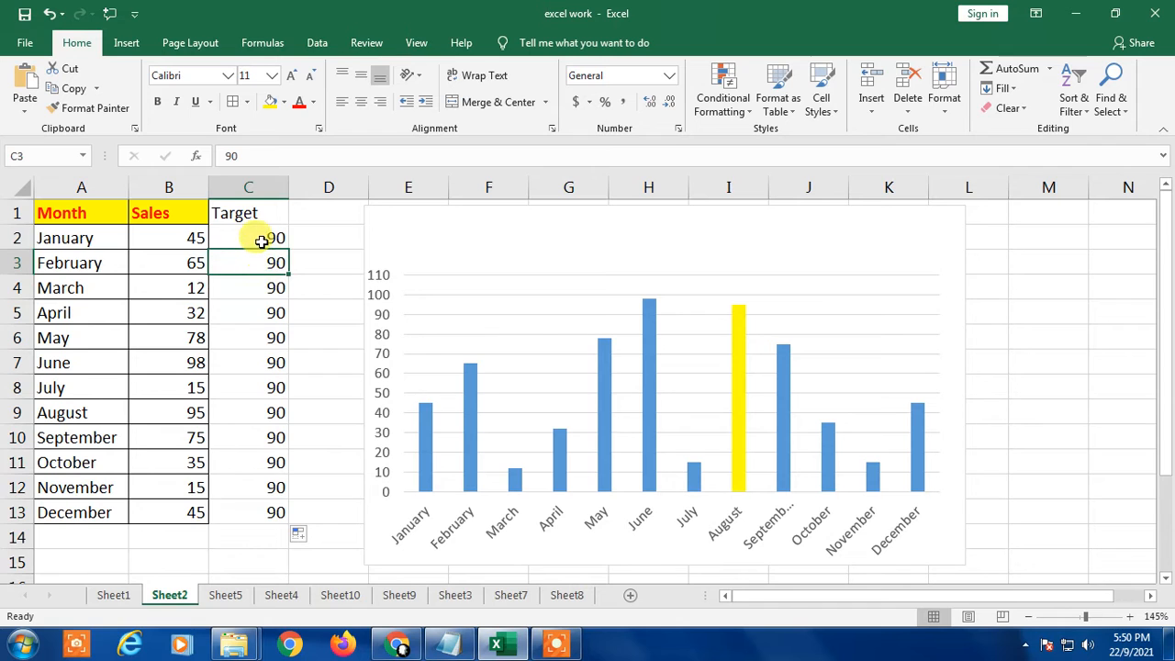
left_click_drag(261, 240, 270, 511)
left_click(252, 220)
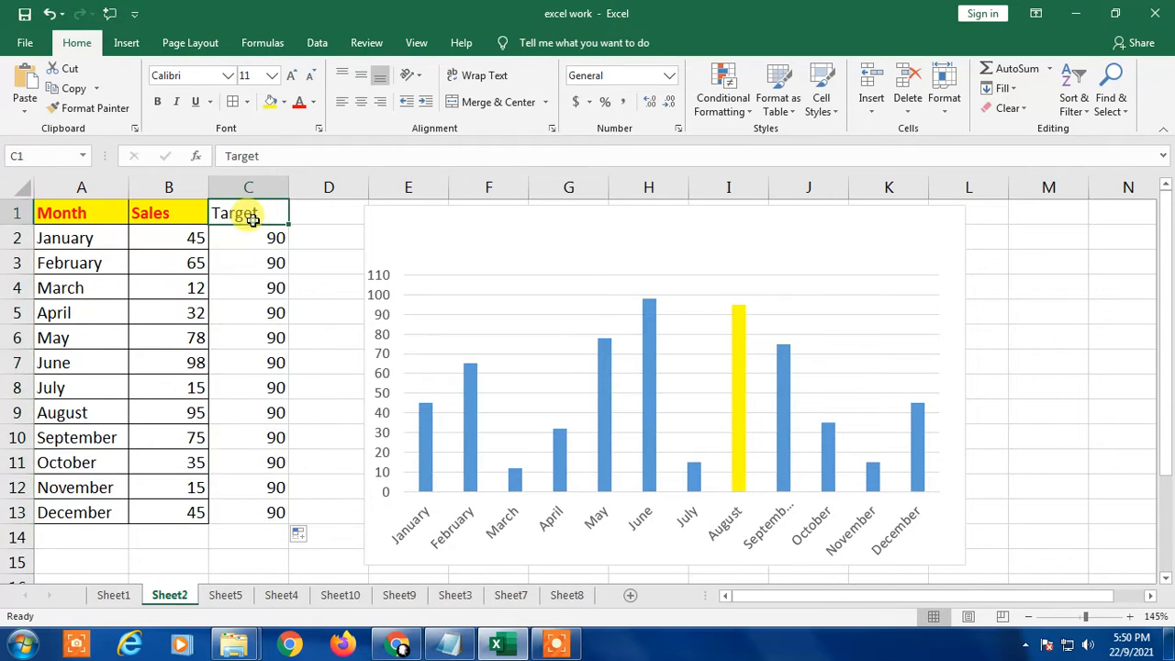
left_click(257, 287)
left_click(258, 235)
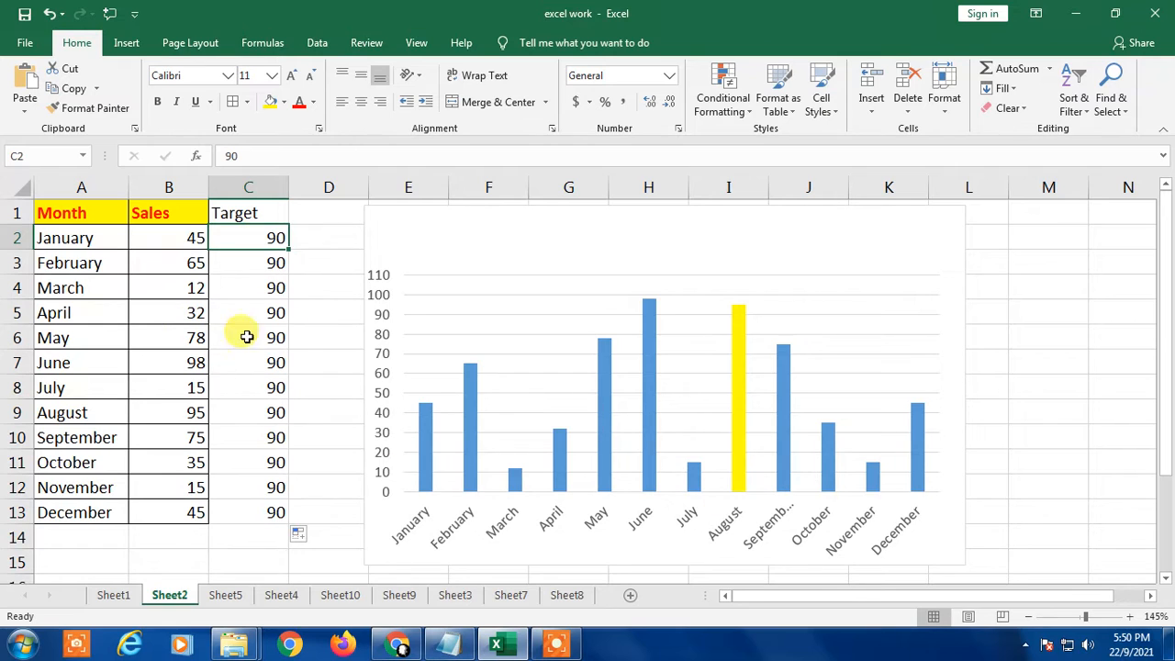
type("9")
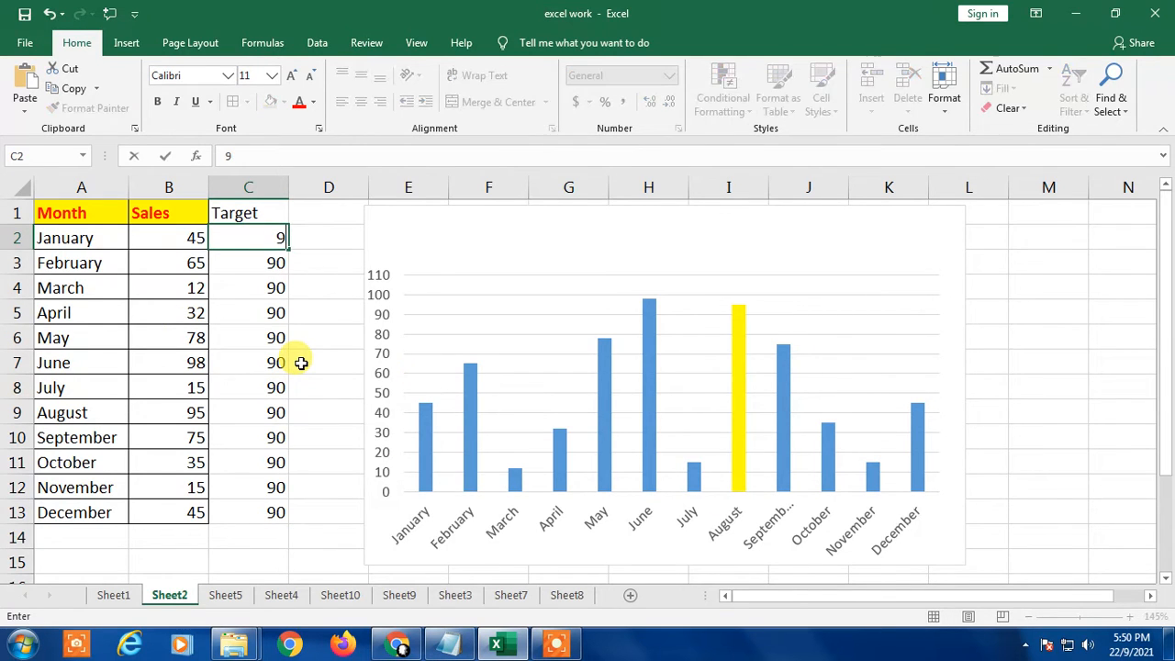
type("45")
key("Return")
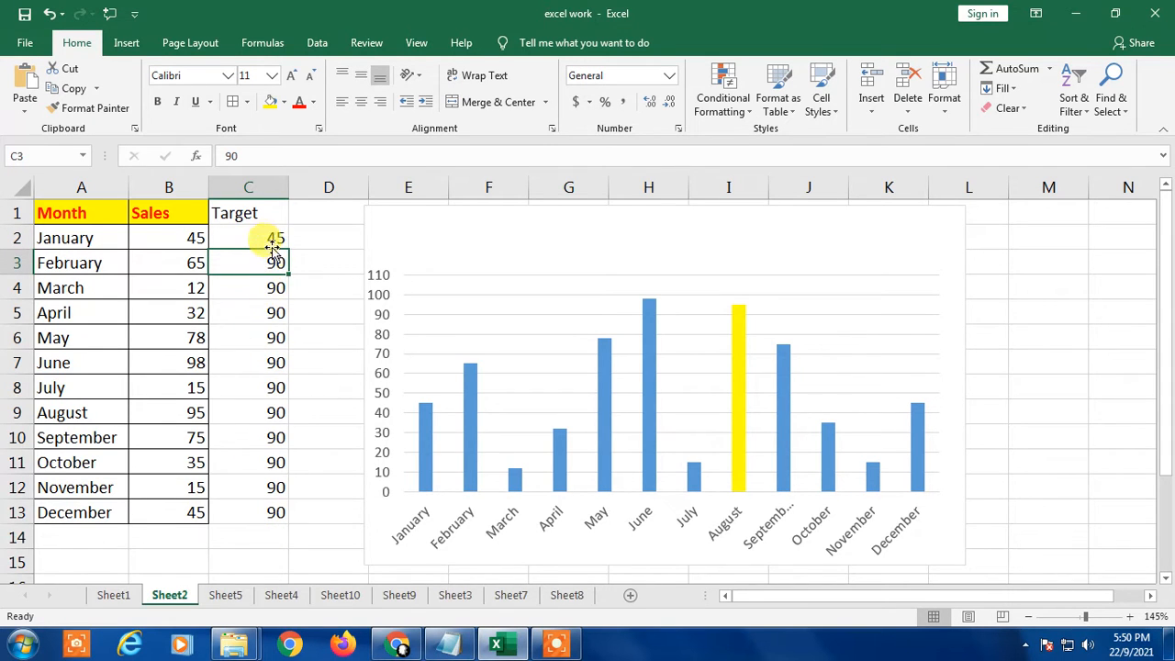
left_click_drag(254, 250, 265, 510)
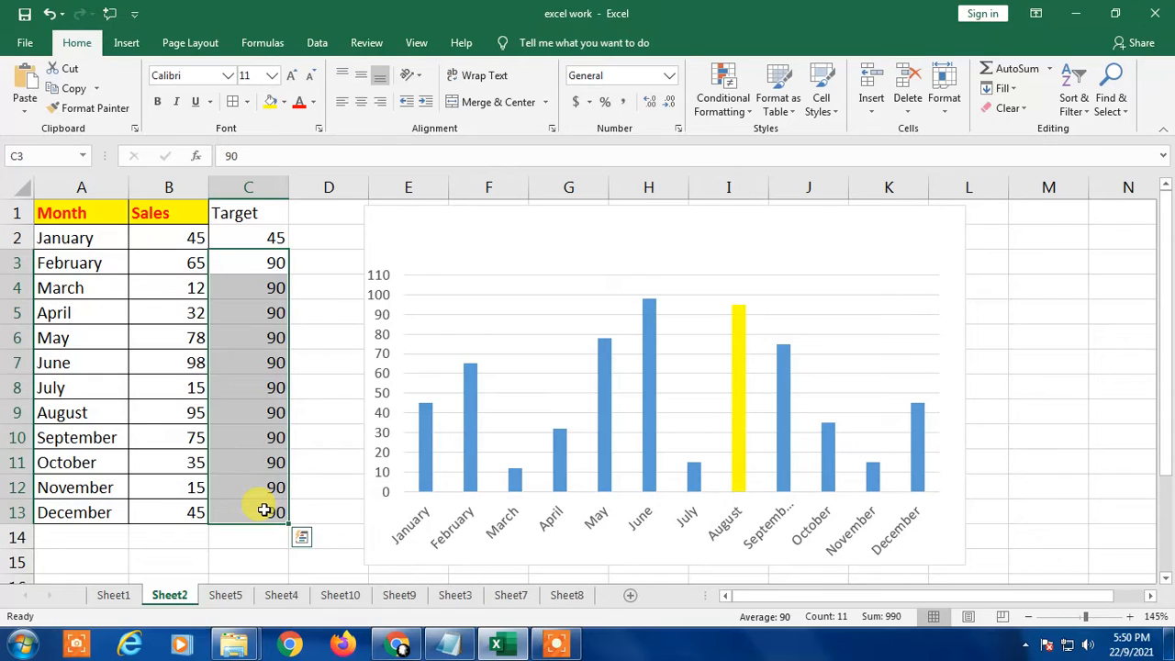
key("Delete")
Step: Set the January target in C2 to 90 and enter the absolute reference =$C$2 for February in C3
key("Up")
key("Up")
key("Down")
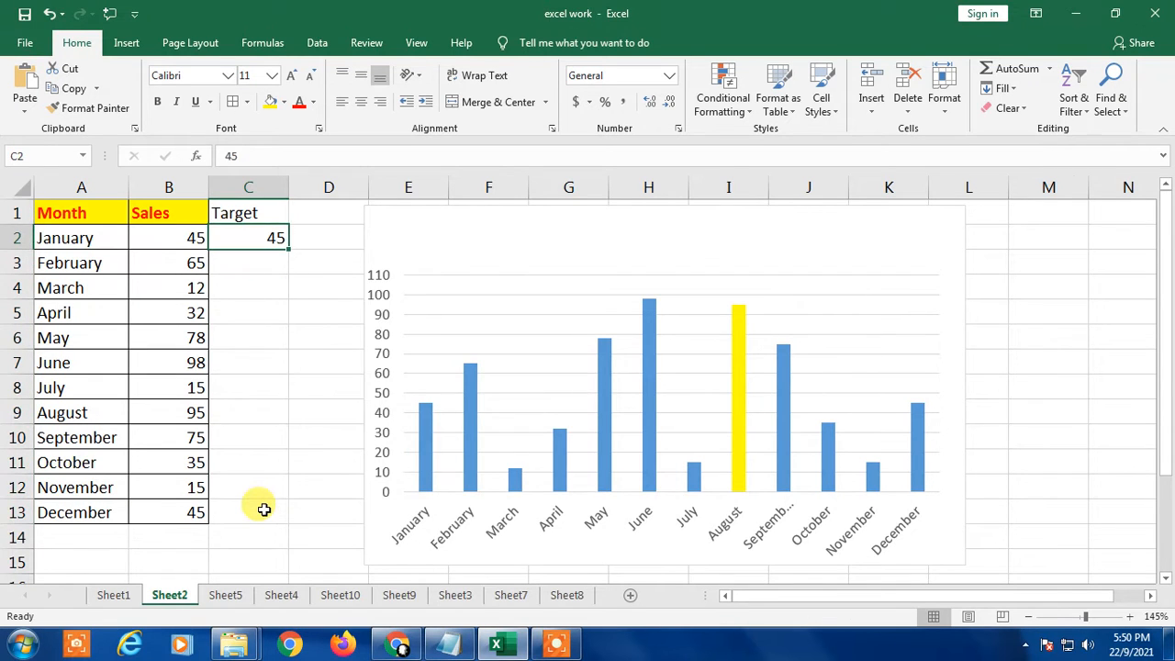
type("90")
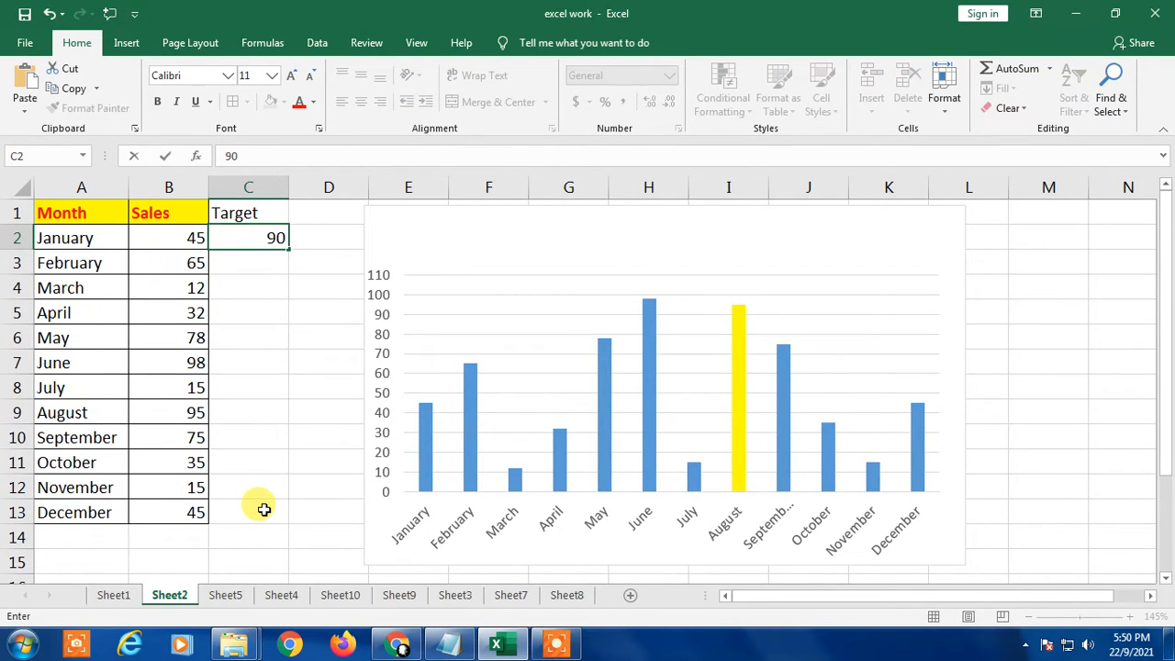
key("Return")
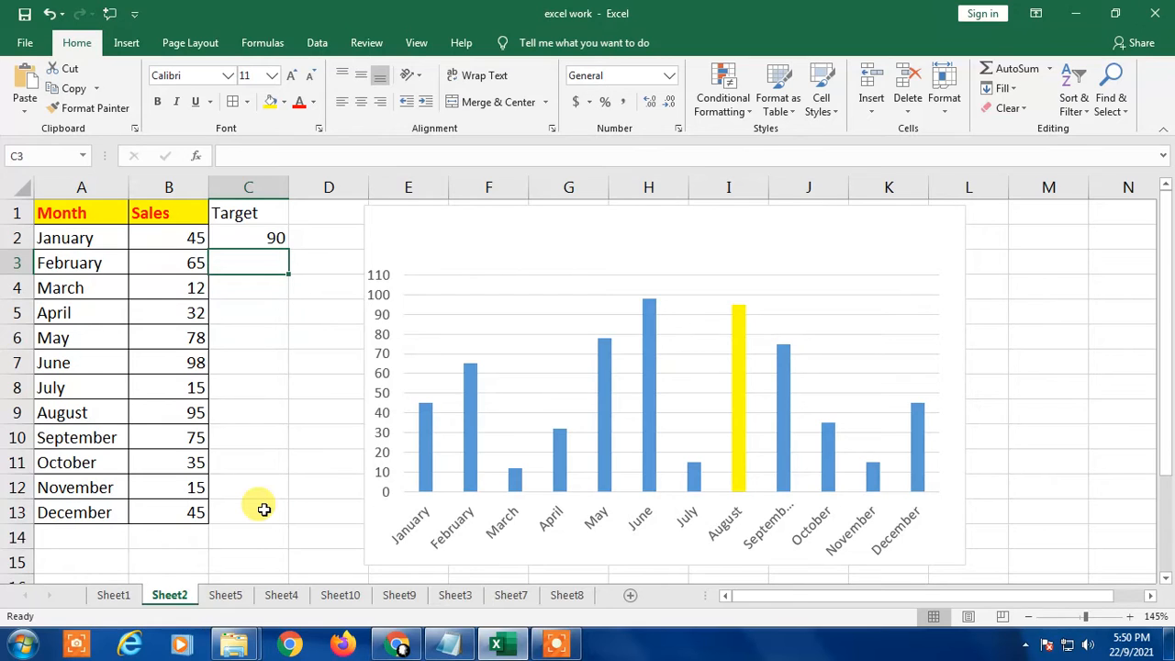
type("=")
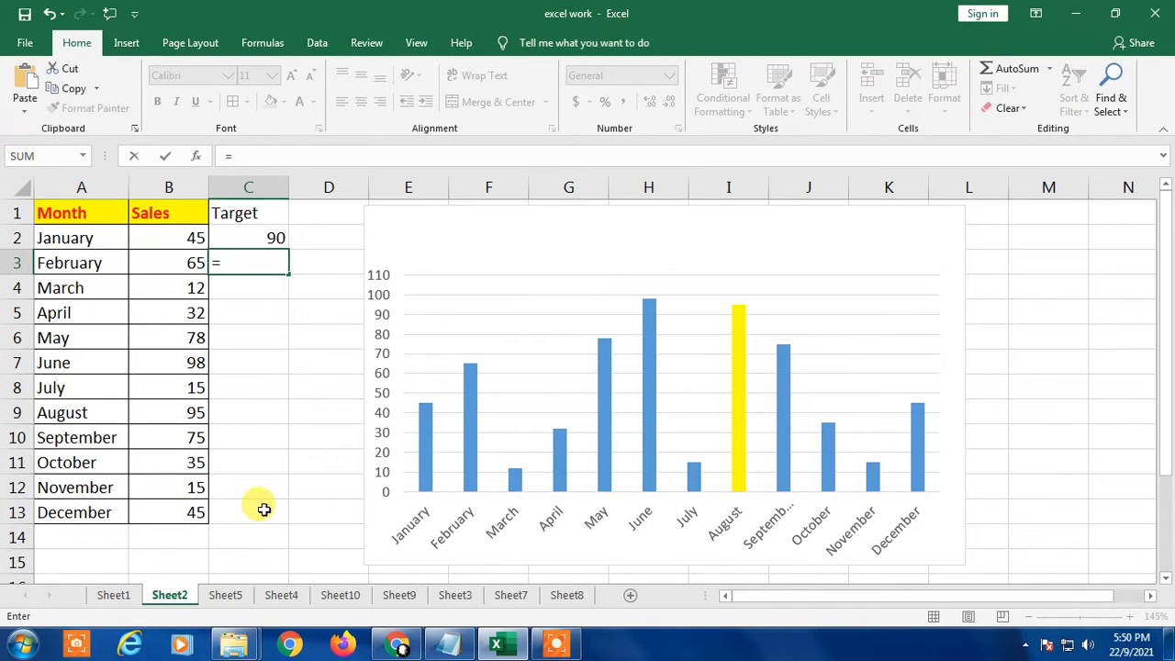
key("Up")
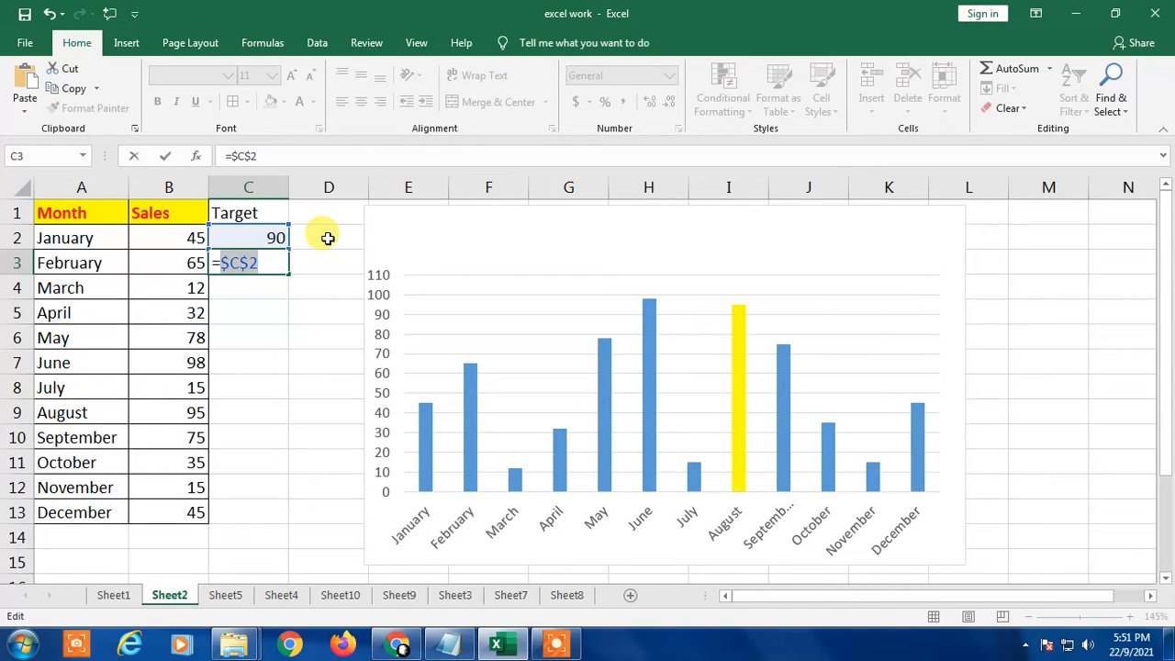
key("Return")
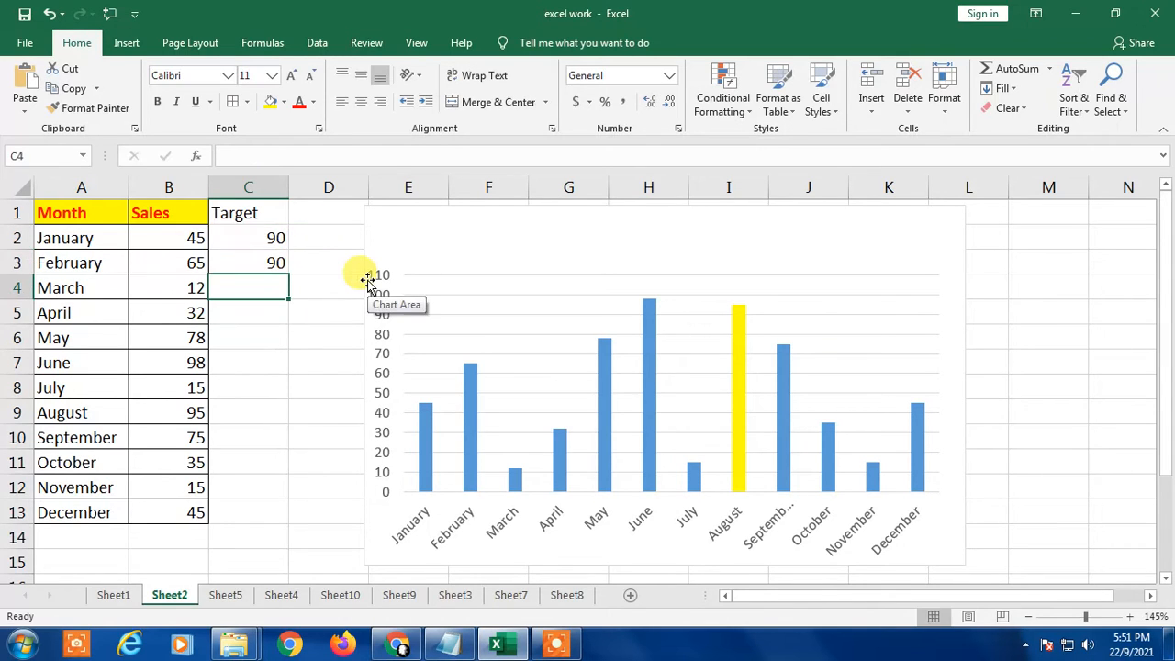
Step: Fill the February target formula from C3 down through December in C13
left_click(241, 262)
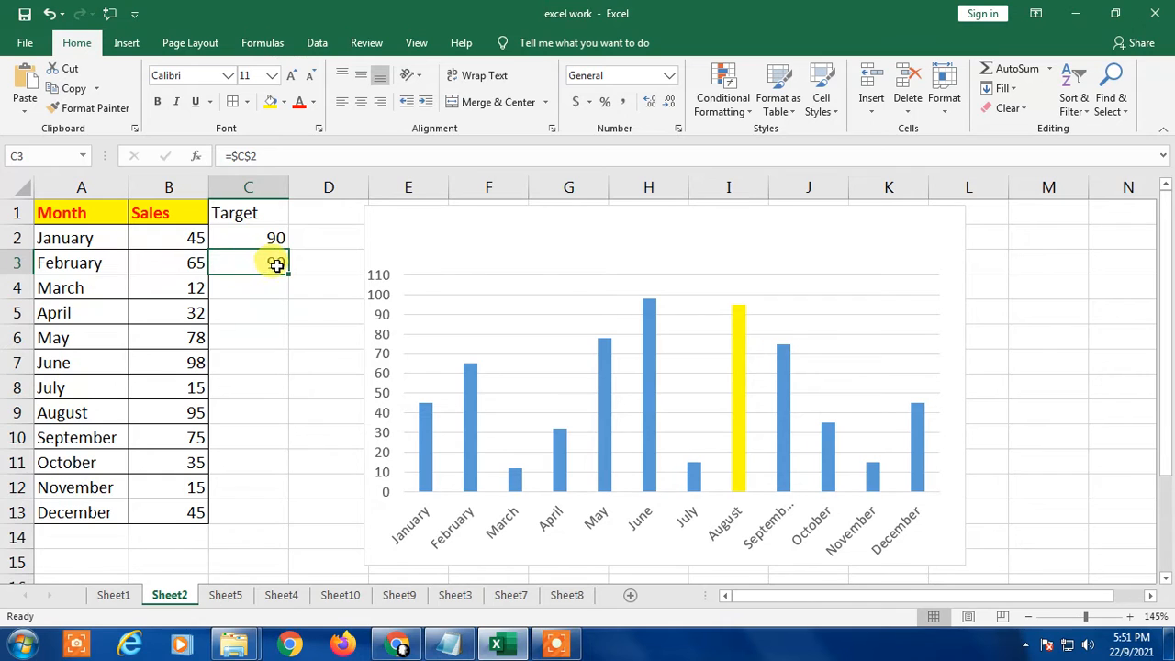
left_click_drag(288, 273, 276, 529)
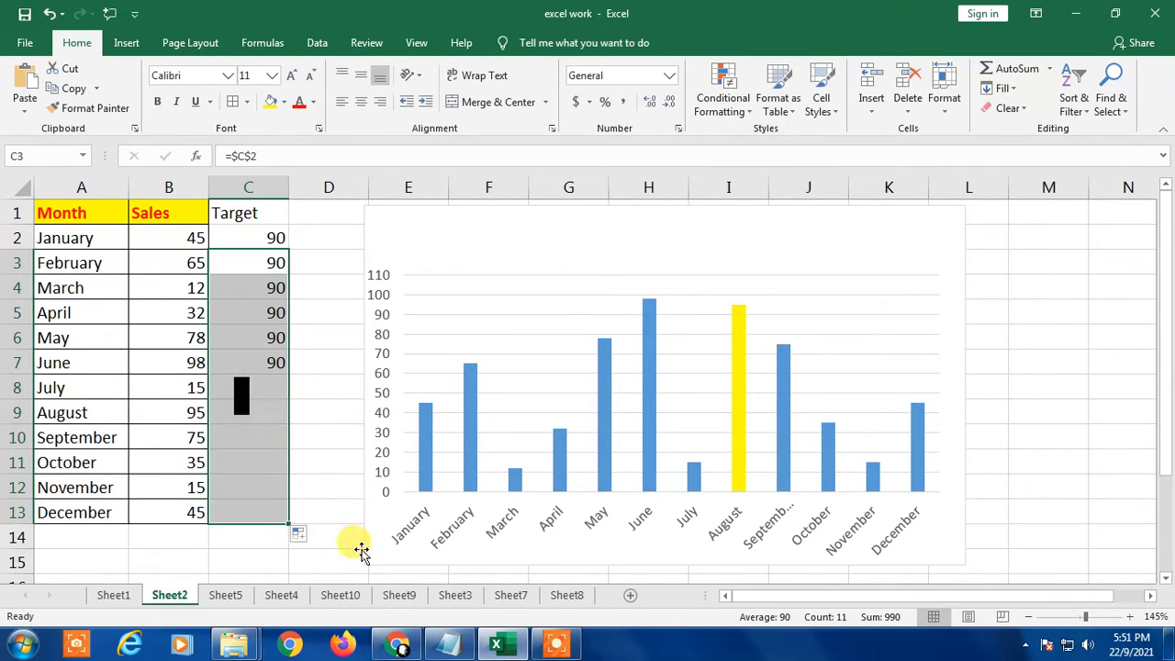
left_click(278, 364)
left_click(237, 517)
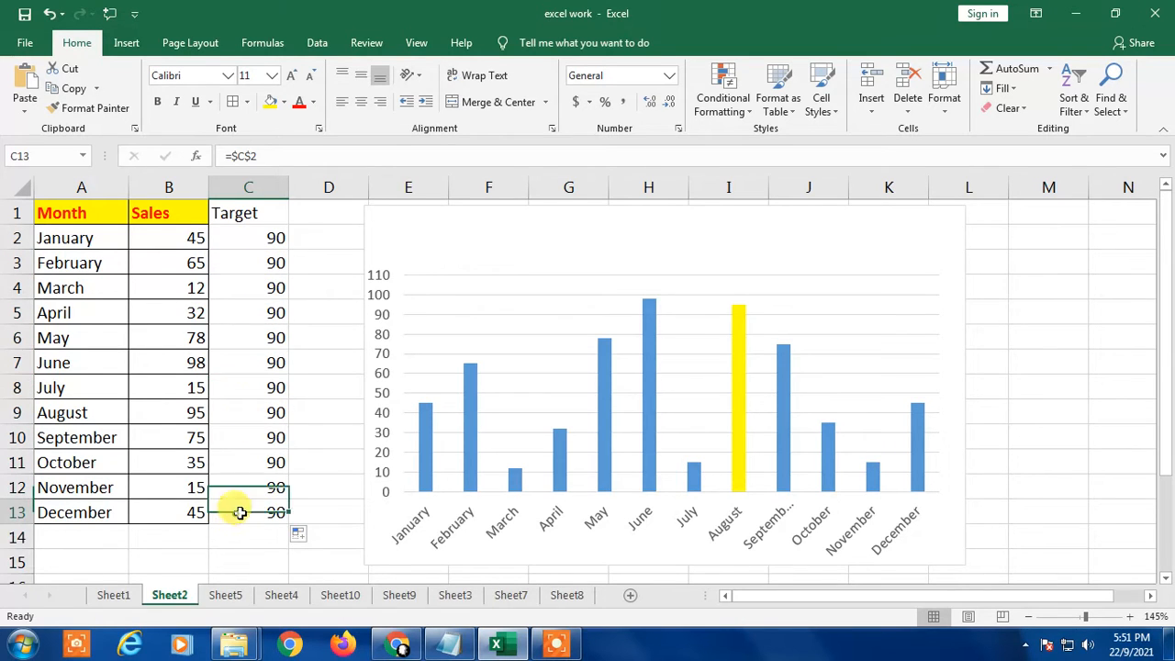
Step: Set the January target in C2 to 95 and check the linked targets in the rows below
left_click(271, 237)
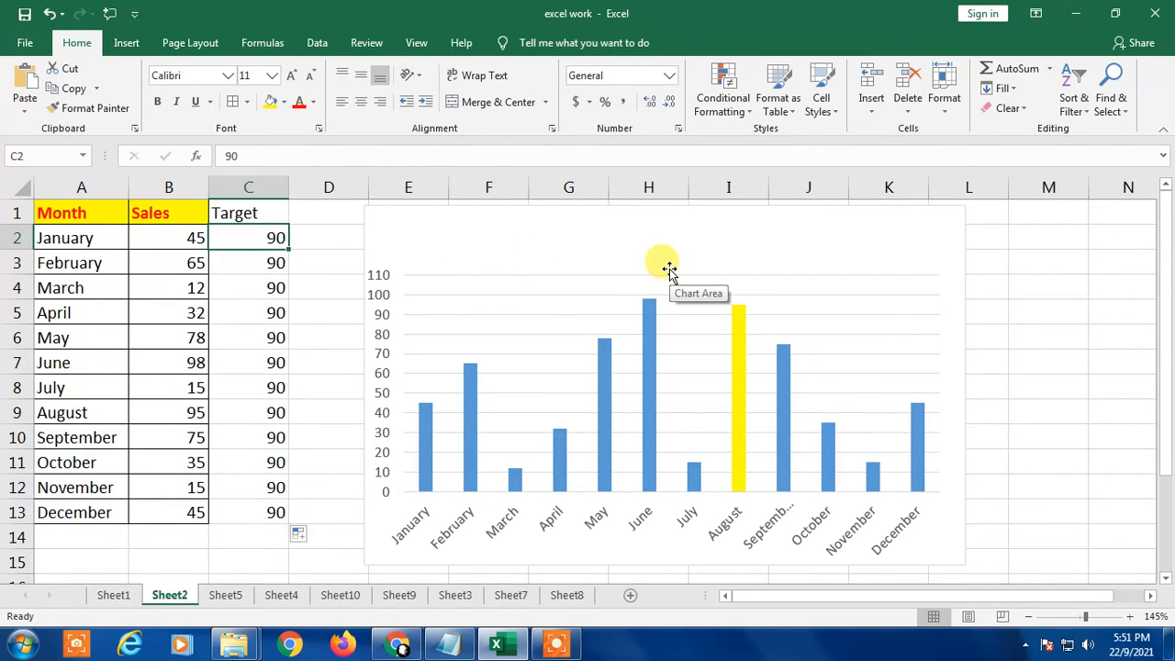
type("95")
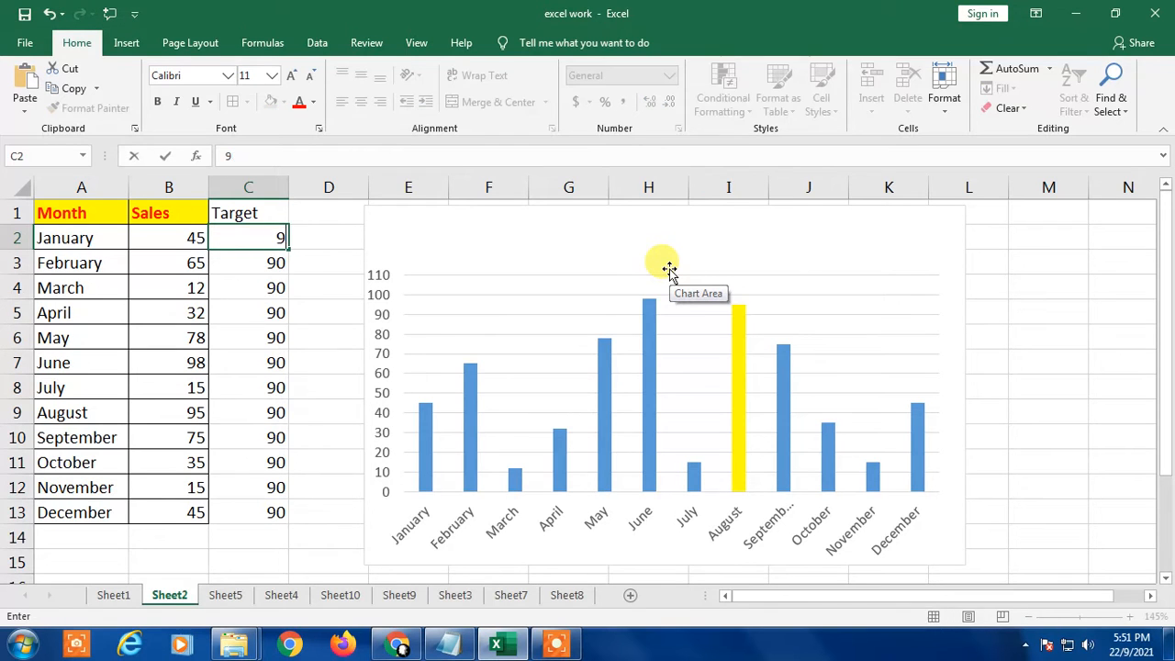
key("Return")
key("Down")
key("Down")
key("Down")
key("Down")
key("Down")
key("Down")
key("Down")
key("Down")
key("Down")
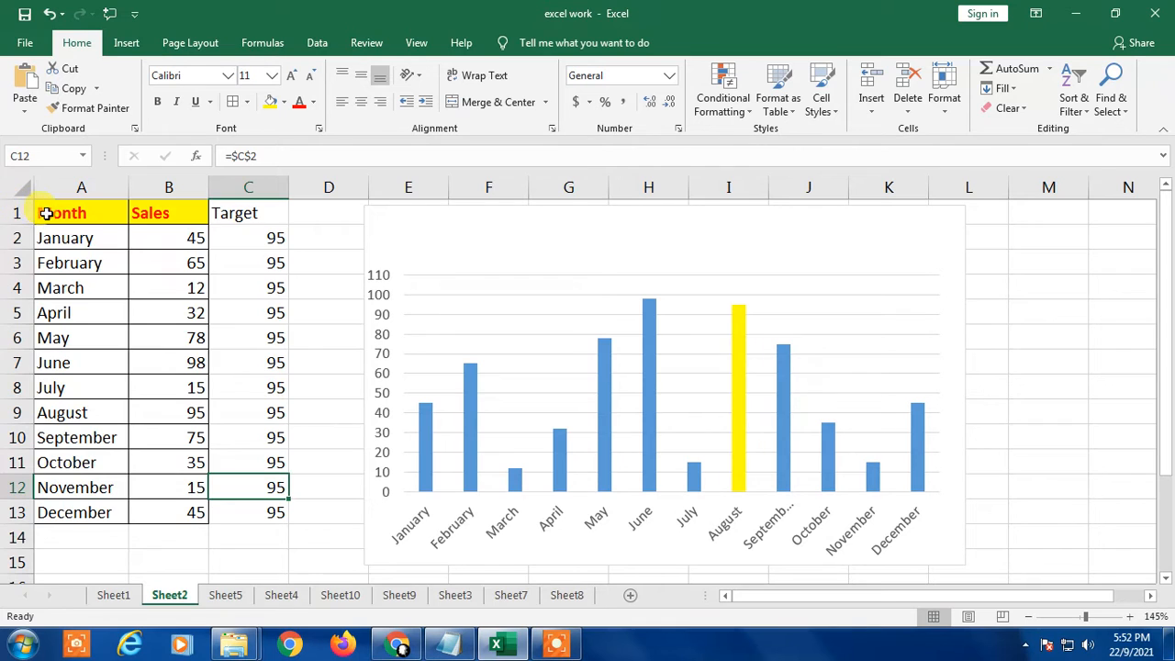
Step: Apply all borders to the whole table in A1:C13, including the Target column
left_click_drag(42, 215, 269, 527)
left_click(270, 525)
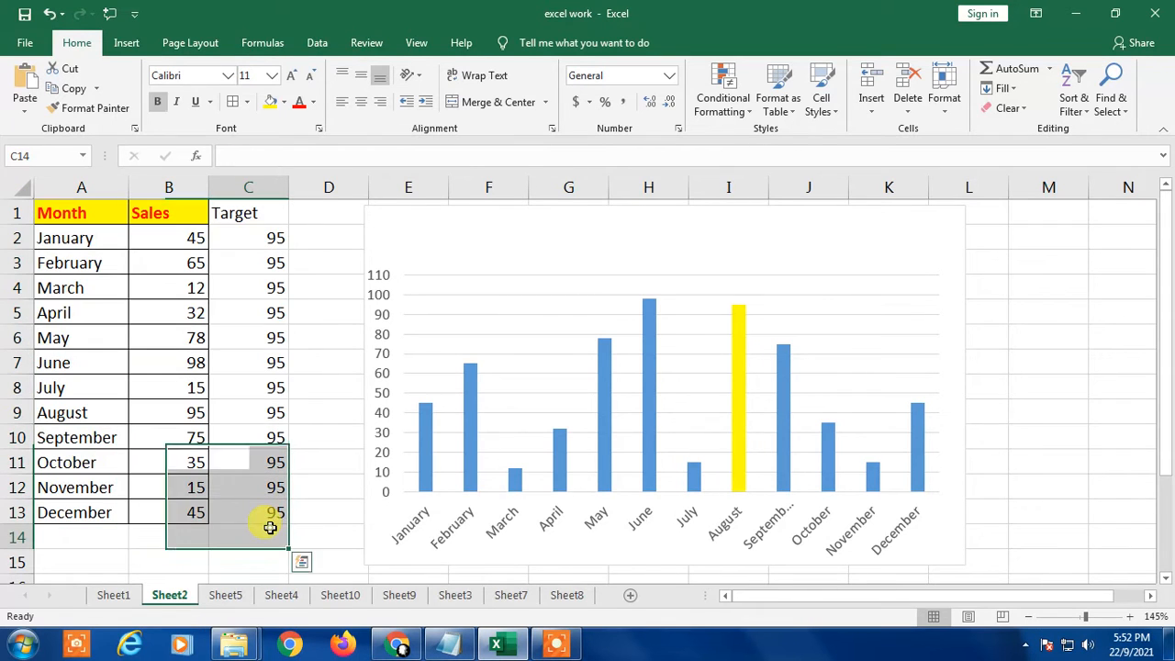
left_click(235, 319)
left_click(106, 212)
left_click_drag(106, 212, 270, 514)
left_click(235, 105)
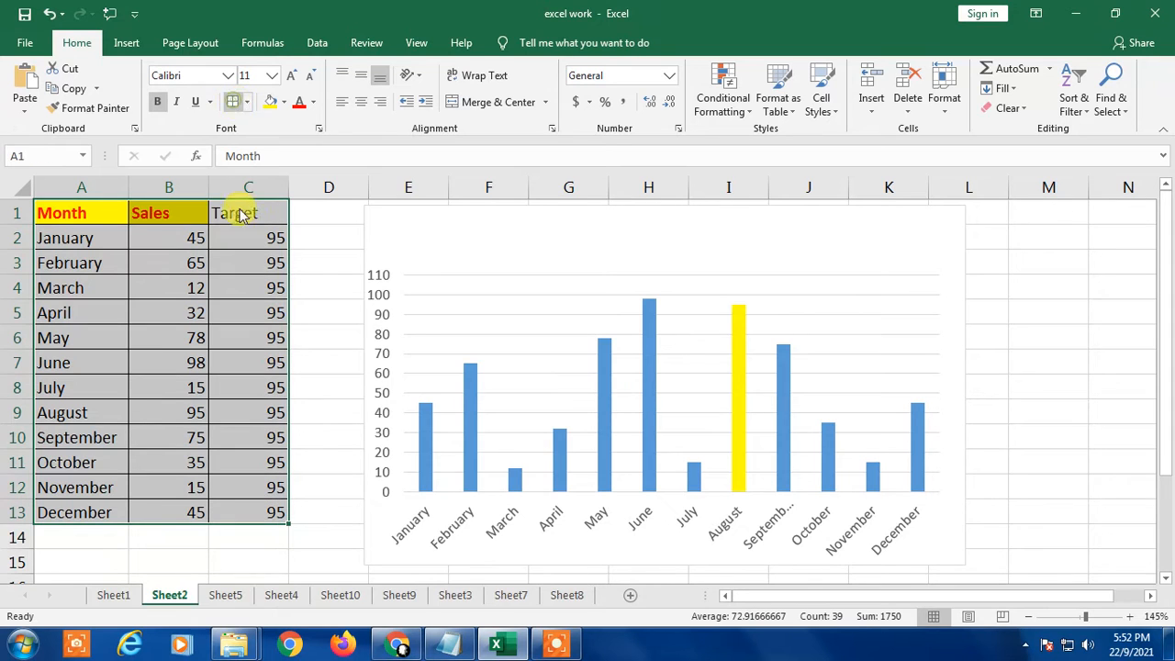
Step: Fill the Target header cell C1 with yellow to match the other headers
left_click(595, 372)
left_click(248, 262)
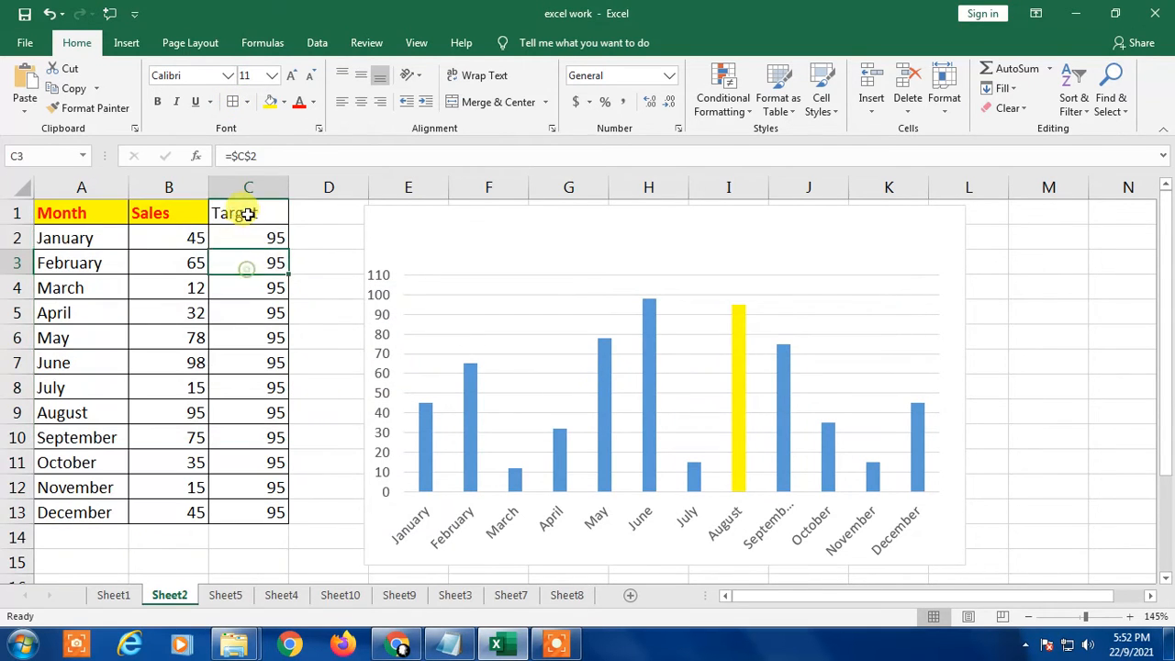
left_click(244, 212)
left_click(268, 108)
left_click(241, 287)
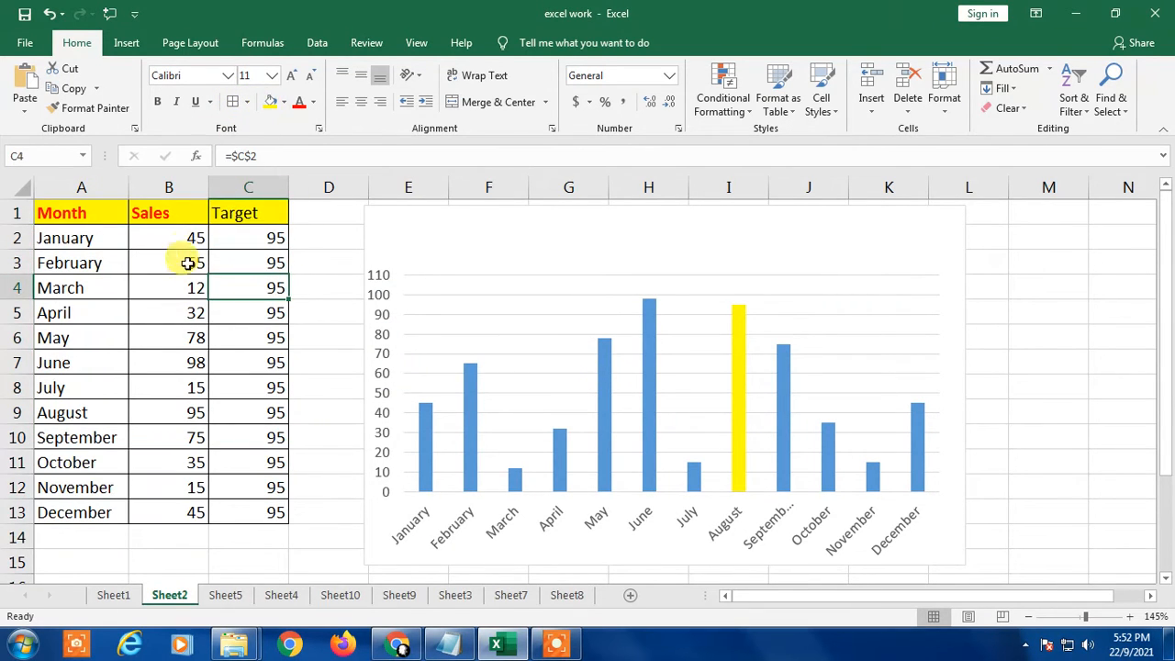
Step: Examine the existing column chart and the source cells of its Sales series
left_click(320, 242)
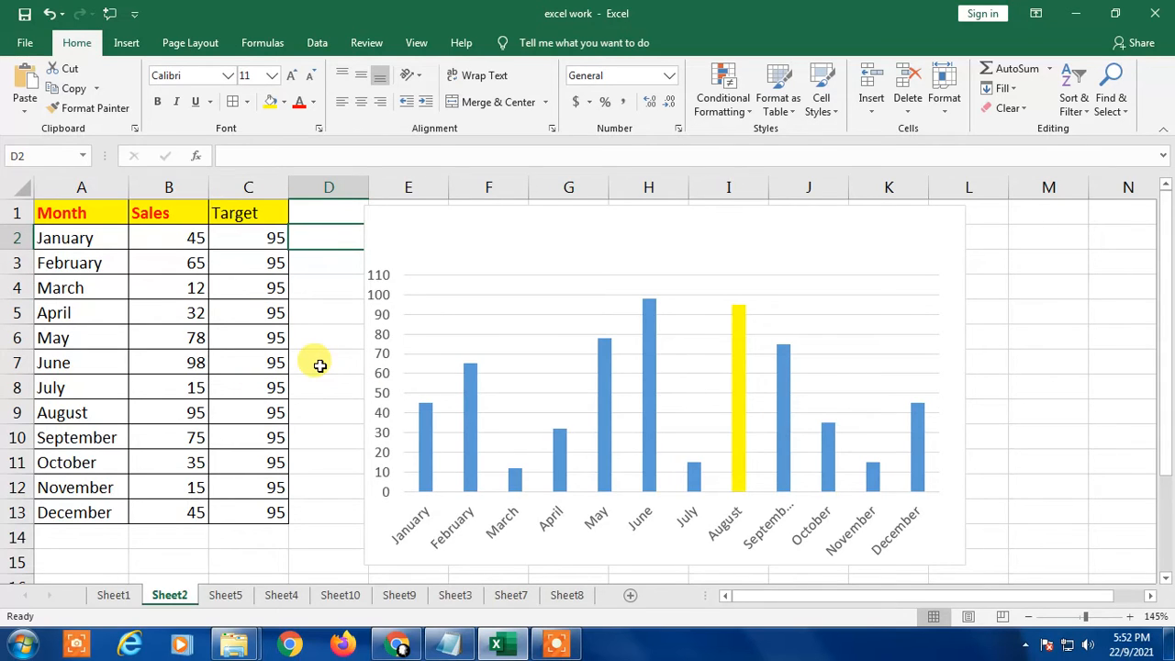
left_click(777, 343)
left_click(1067, 333)
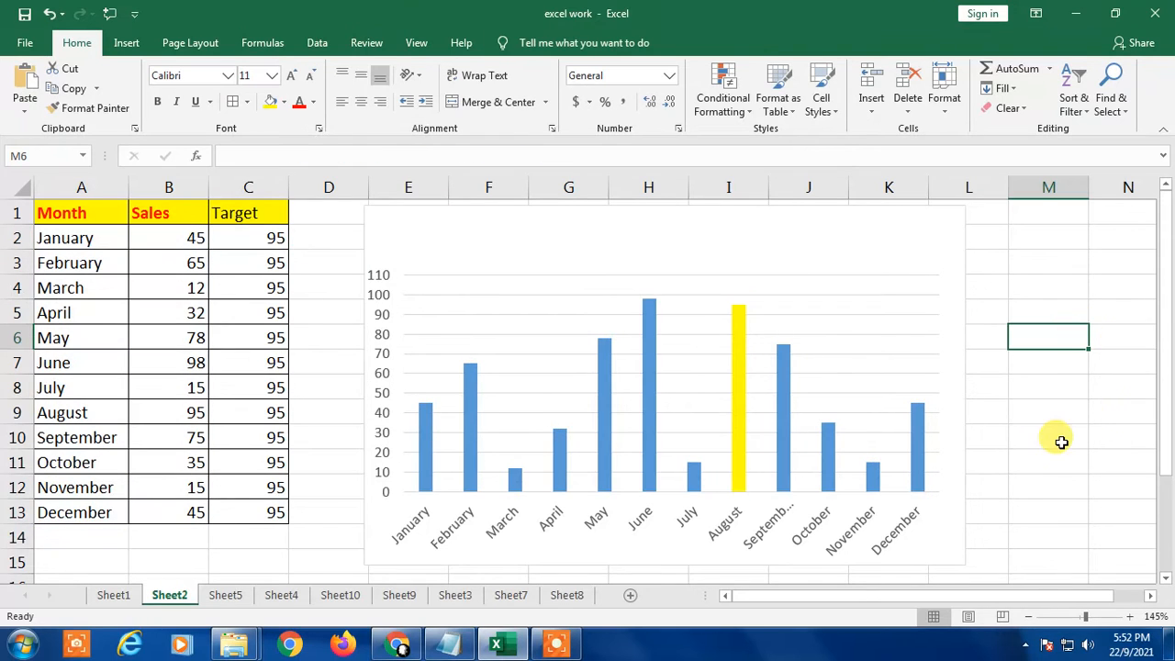
left_click(547, 311)
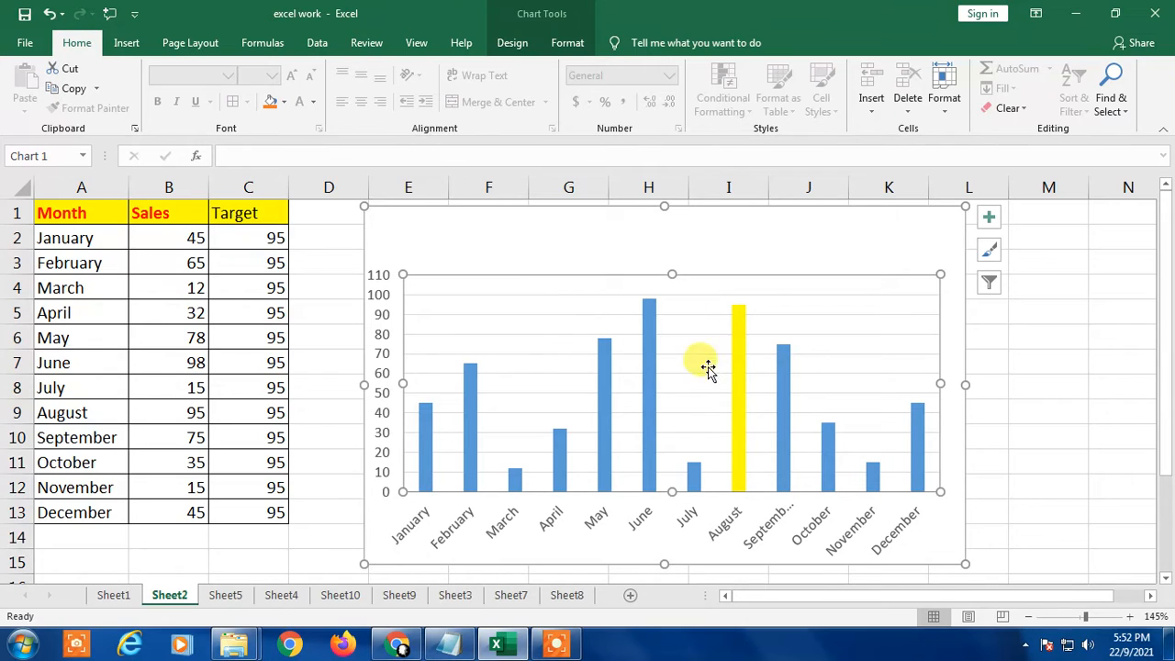
left_click(590, 220)
left_click(604, 444)
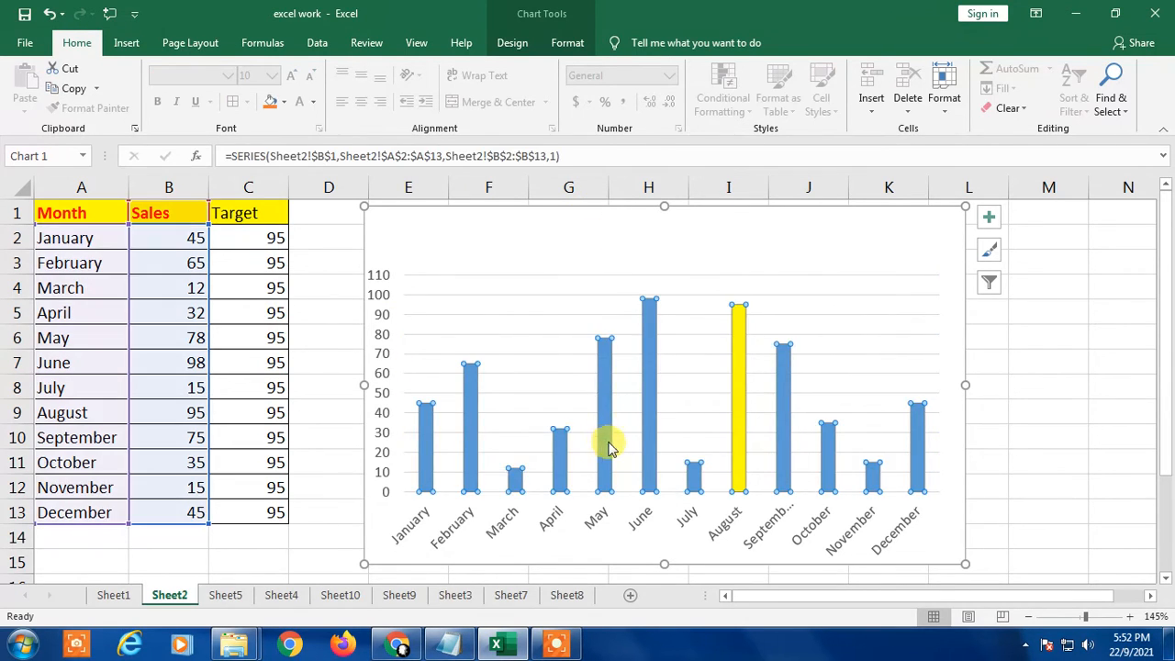
left_click(1028, 377)
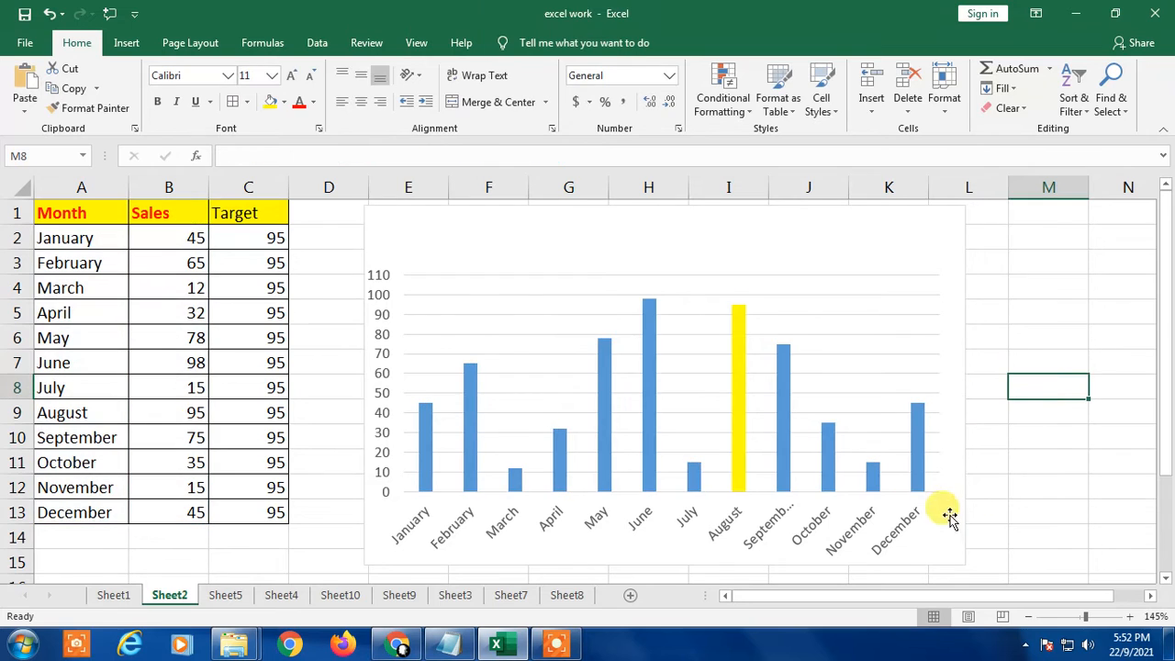
left_click(648, 412)
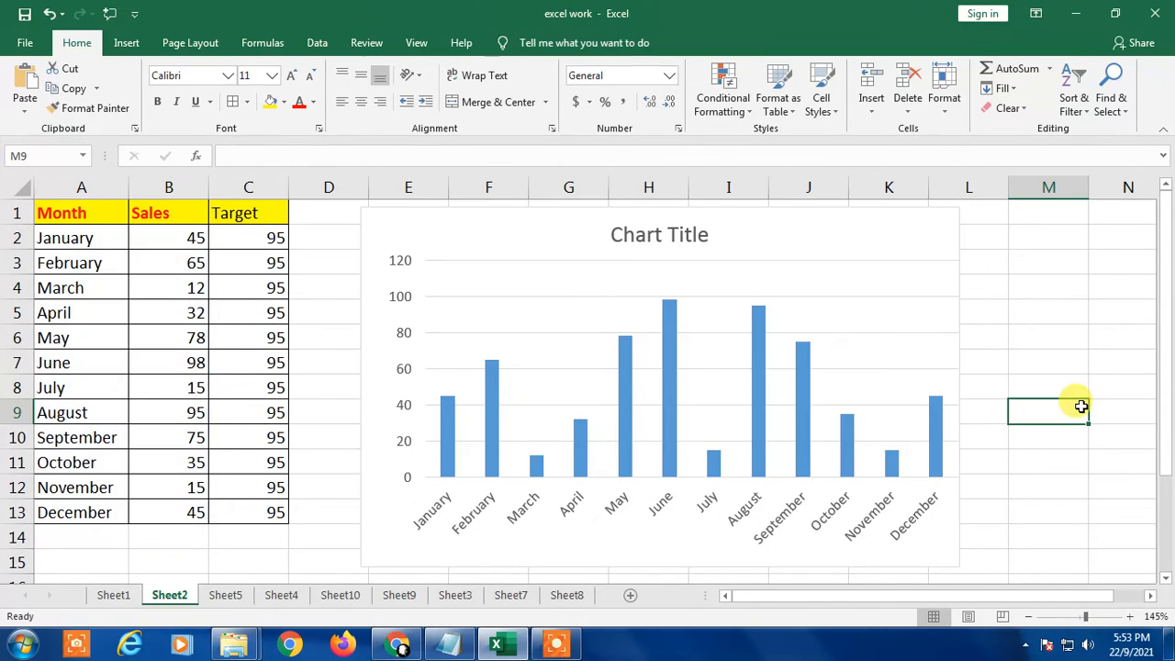
Step: Extend the new sales chart's data range to include the Target values in C2:C13
left_click(546, 316)
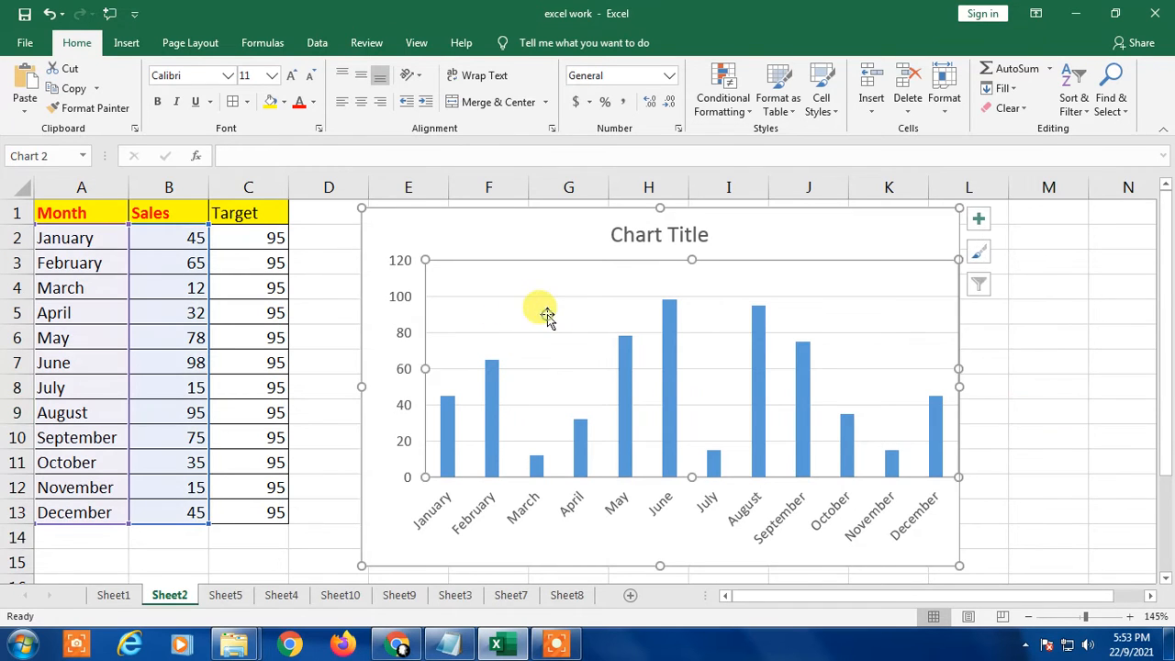
left_click(211, 527)
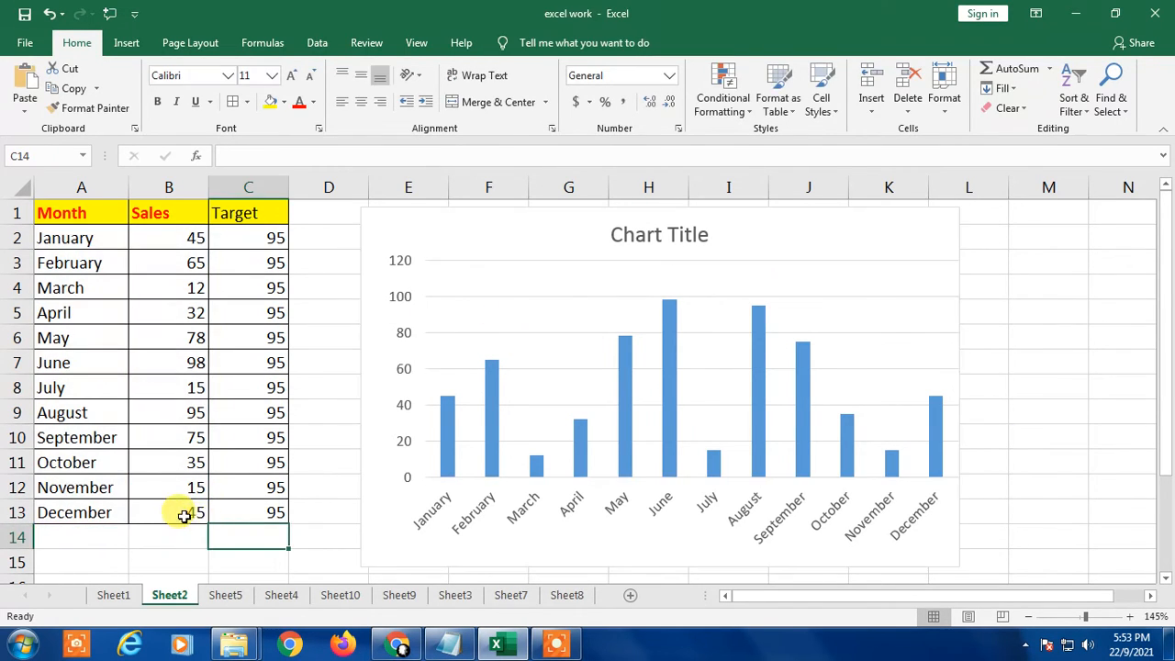
left_click(514, 336)
left_click(551, 310)
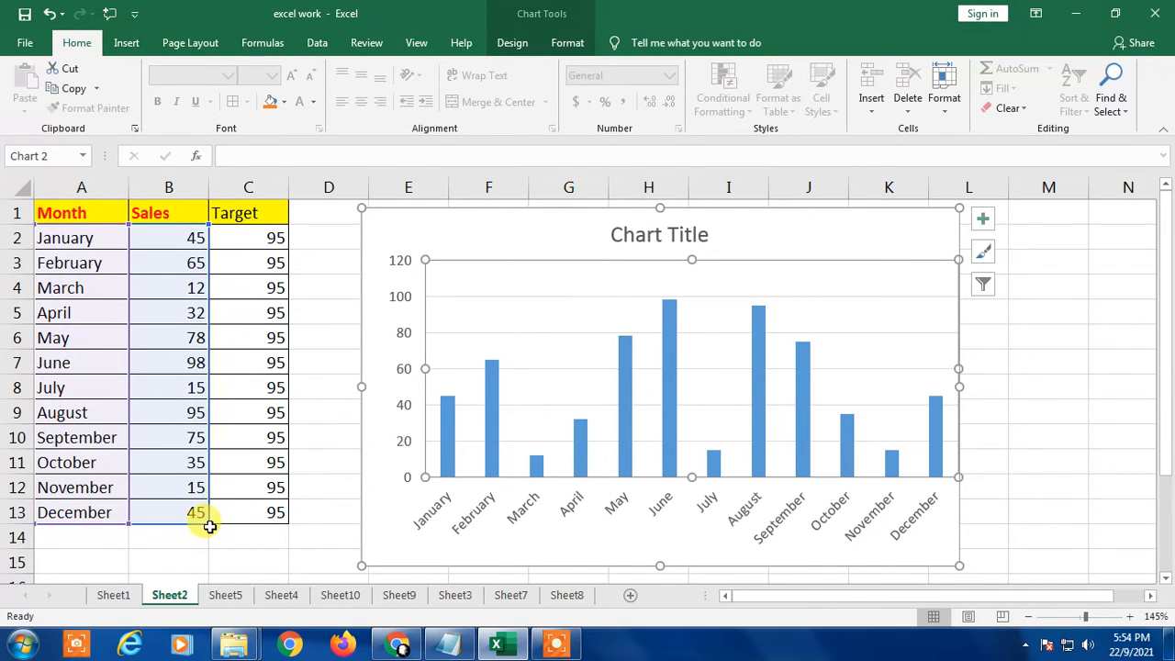
left_click_drag(205, 522, 277, 524)
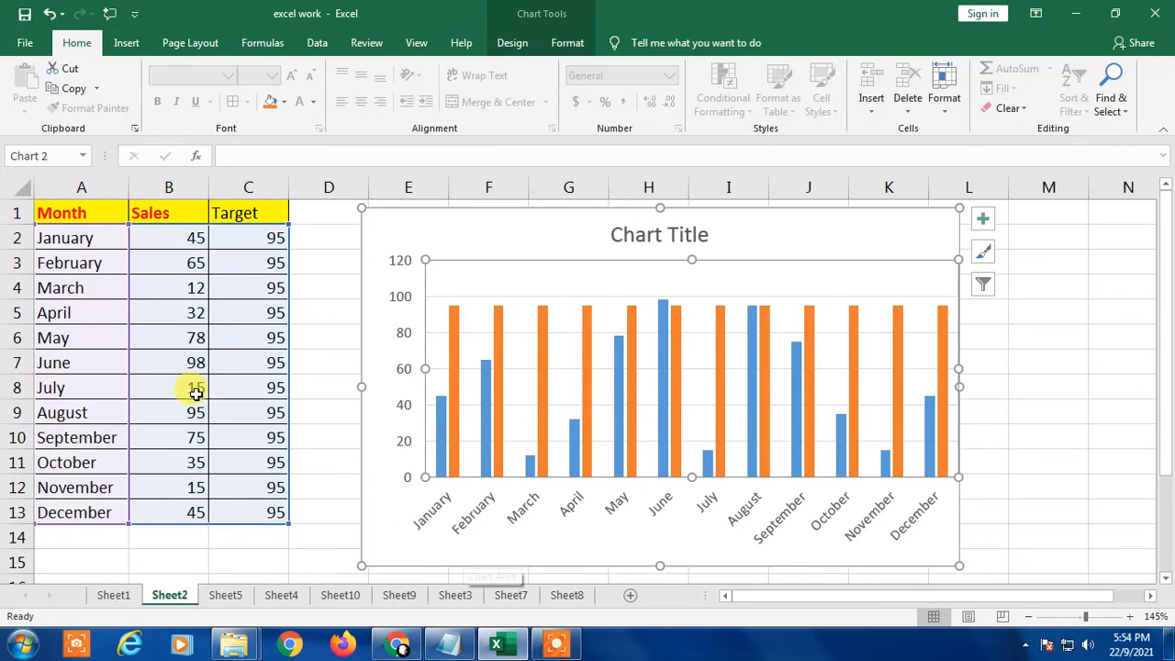
left_click(1052, 337)
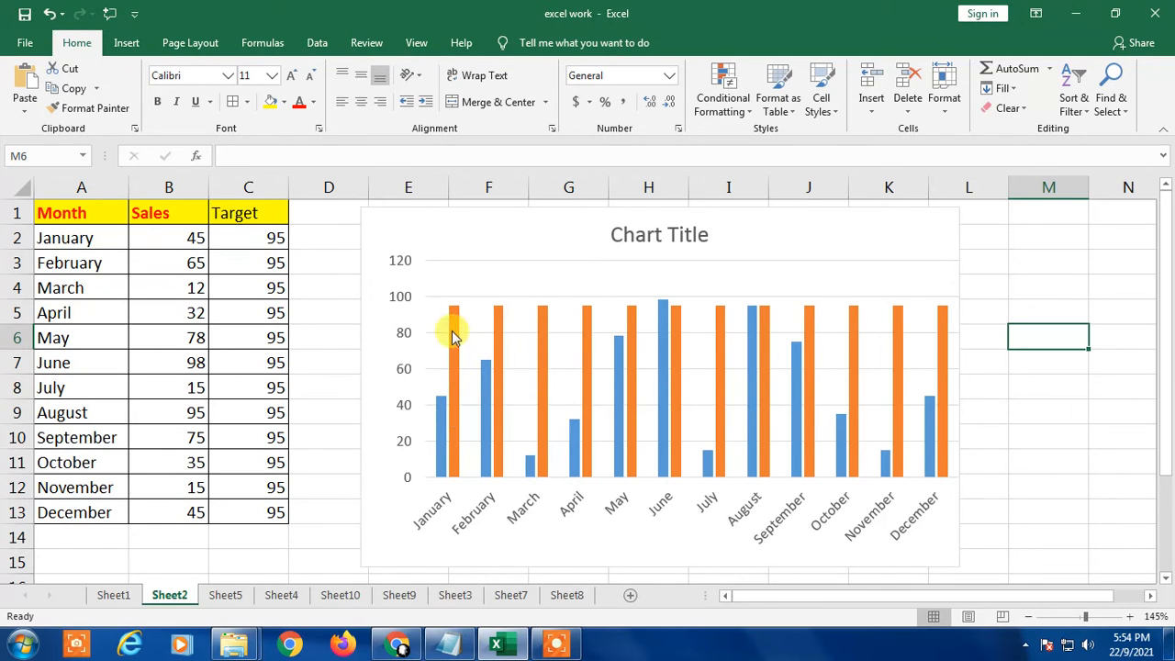
Step: Set the January target in C2 to 30 so it drives the linked targets and the chart
left_click(264, 241)
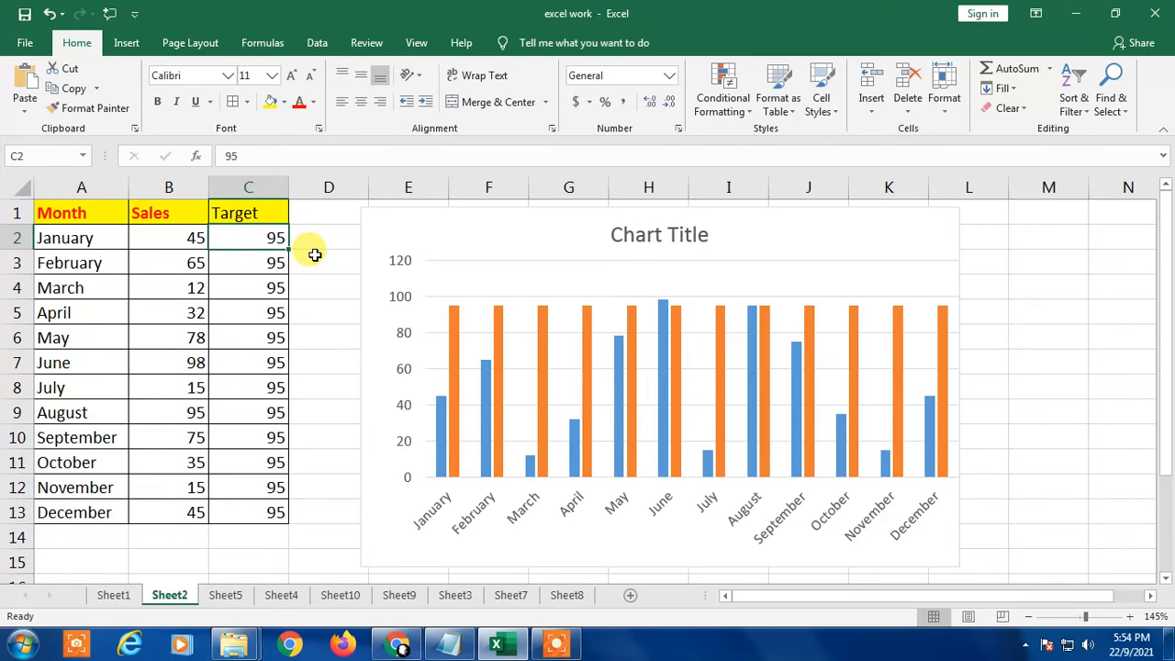
type("3")
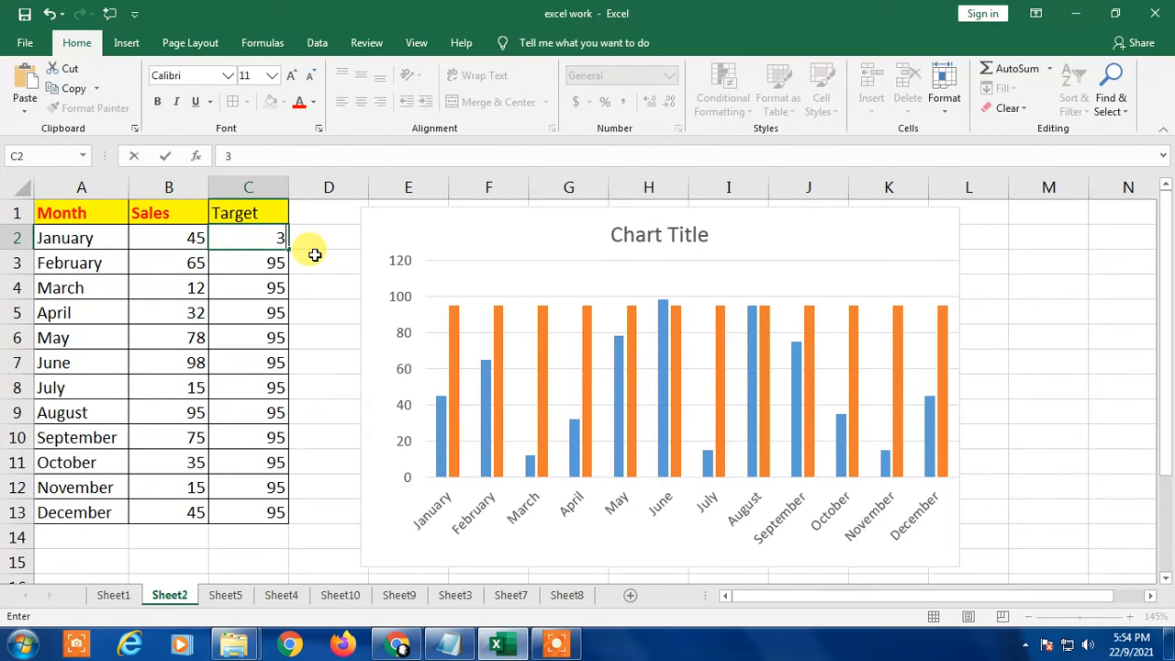
type("0")
key("Return")
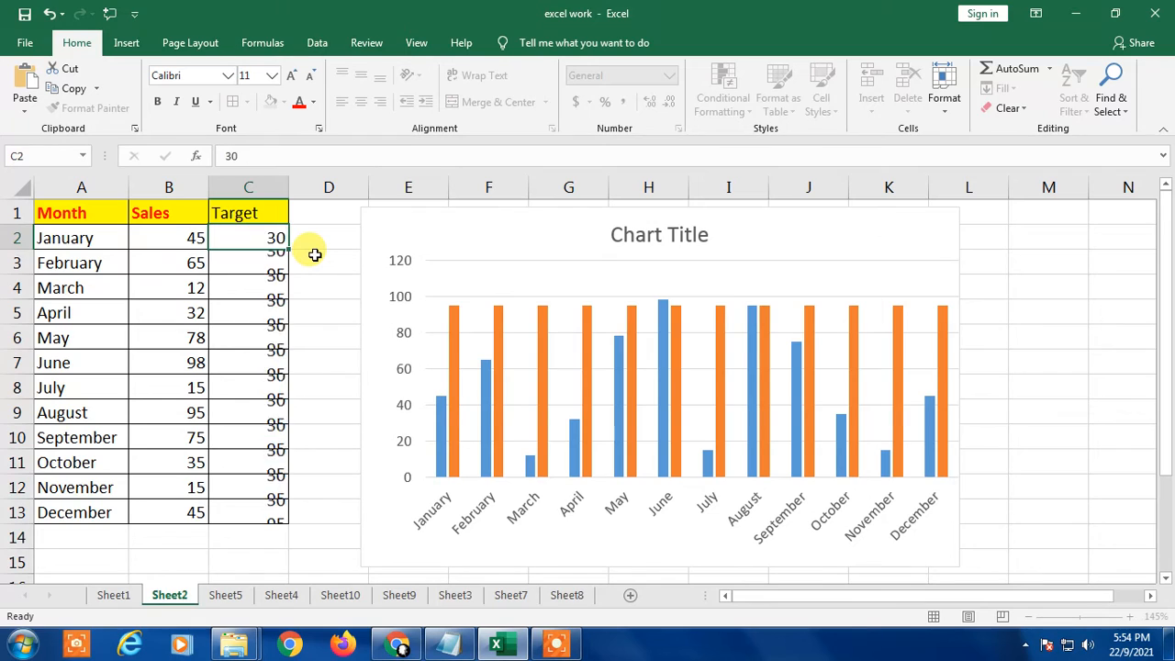
key("Up")
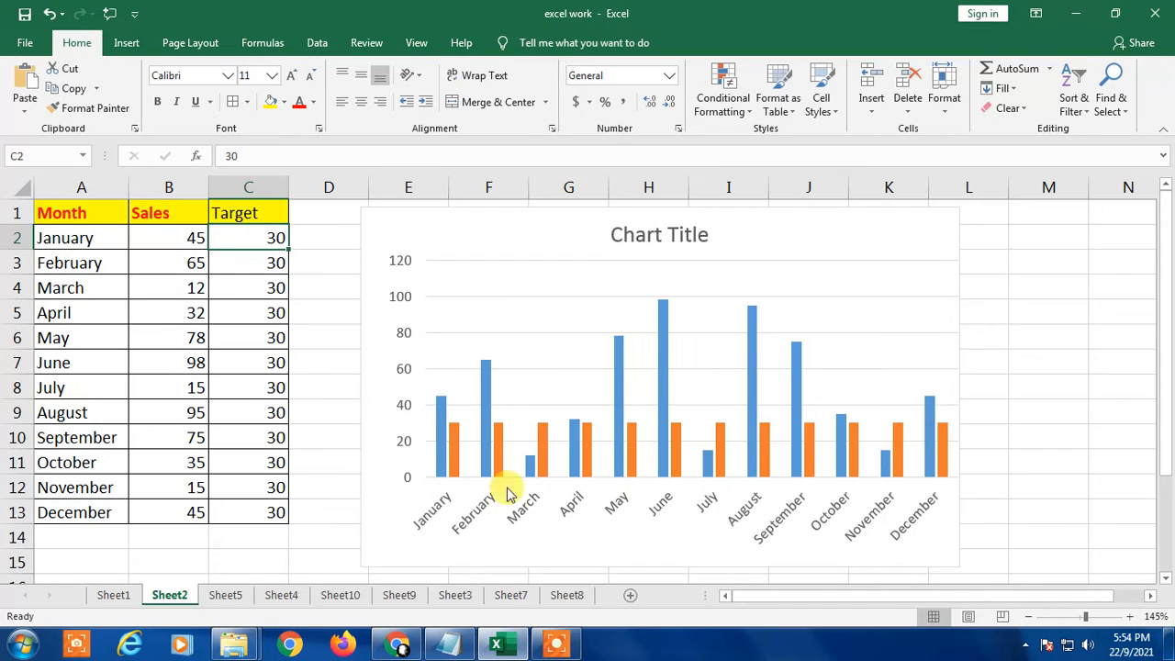
Step: Select the orange Target series in the chart and open the Change Chart Type dialog for it
left_click(456, 446)
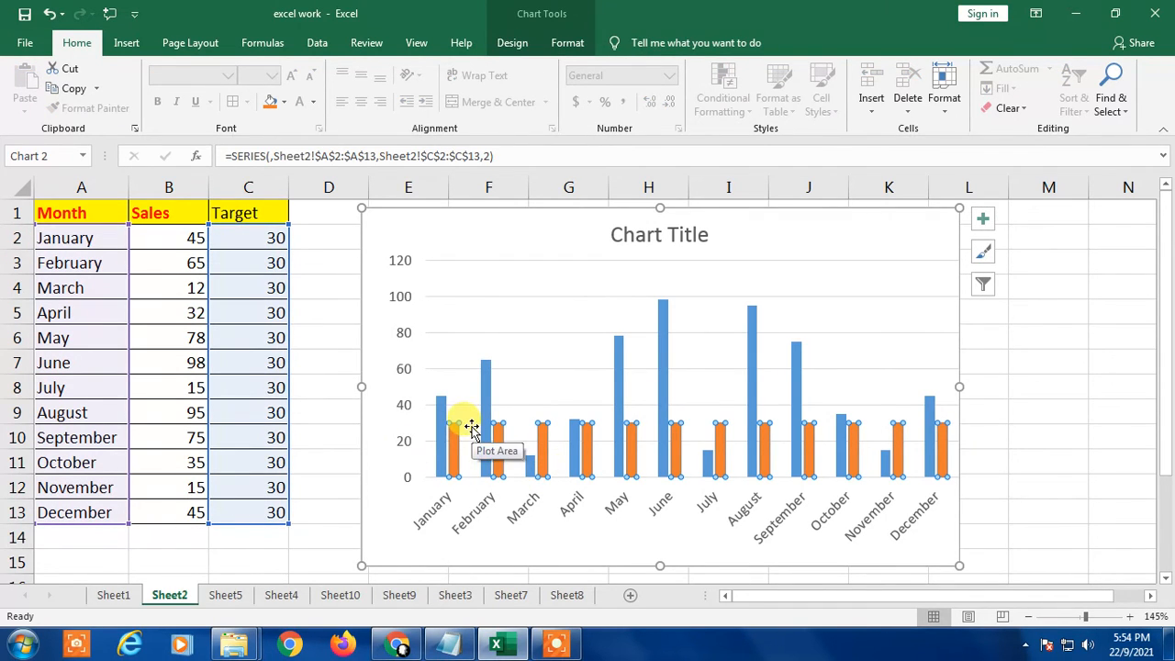
left_click(1077, 402)
left_click(453, 450)
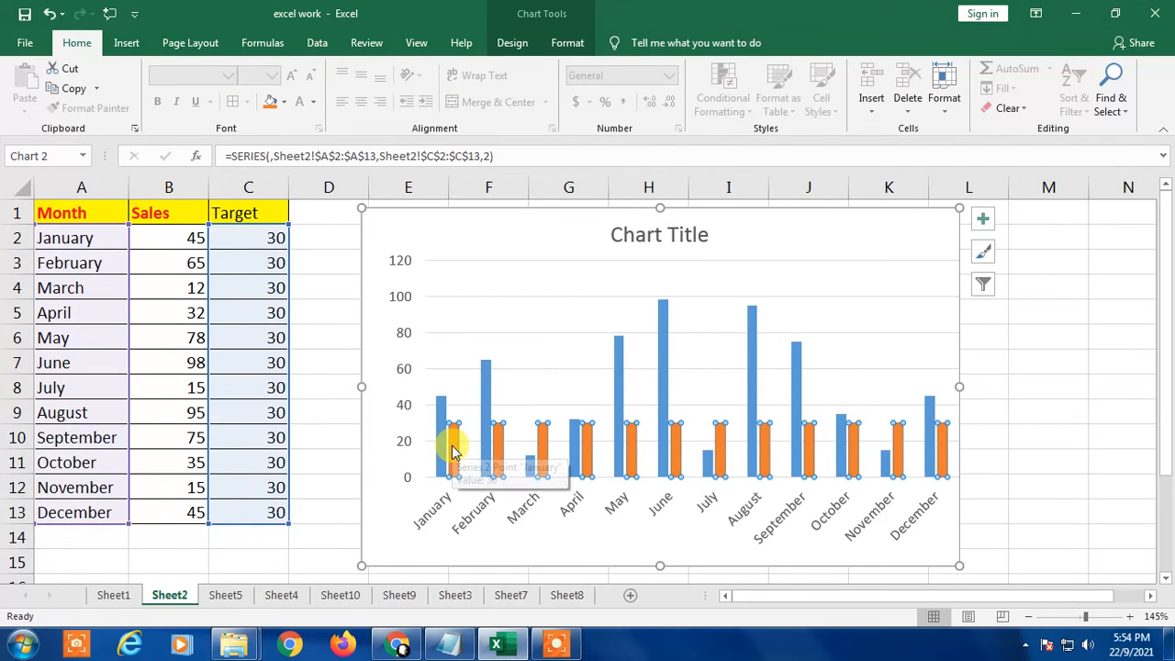
mouse_move(453, 448)
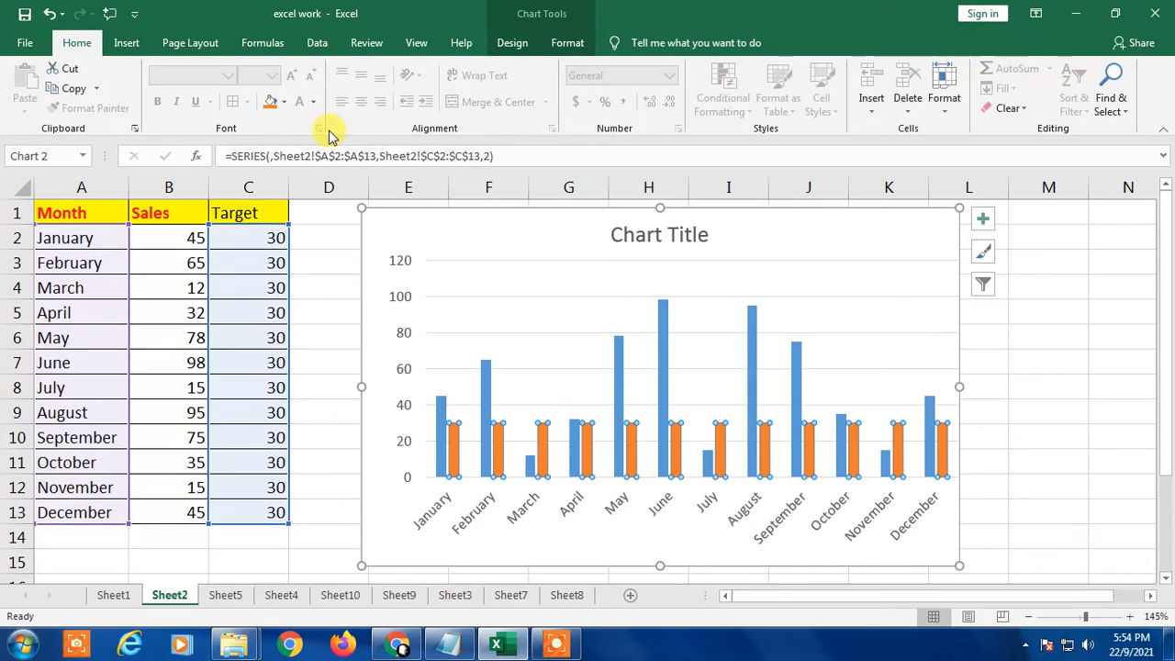
left_click(512, 46)
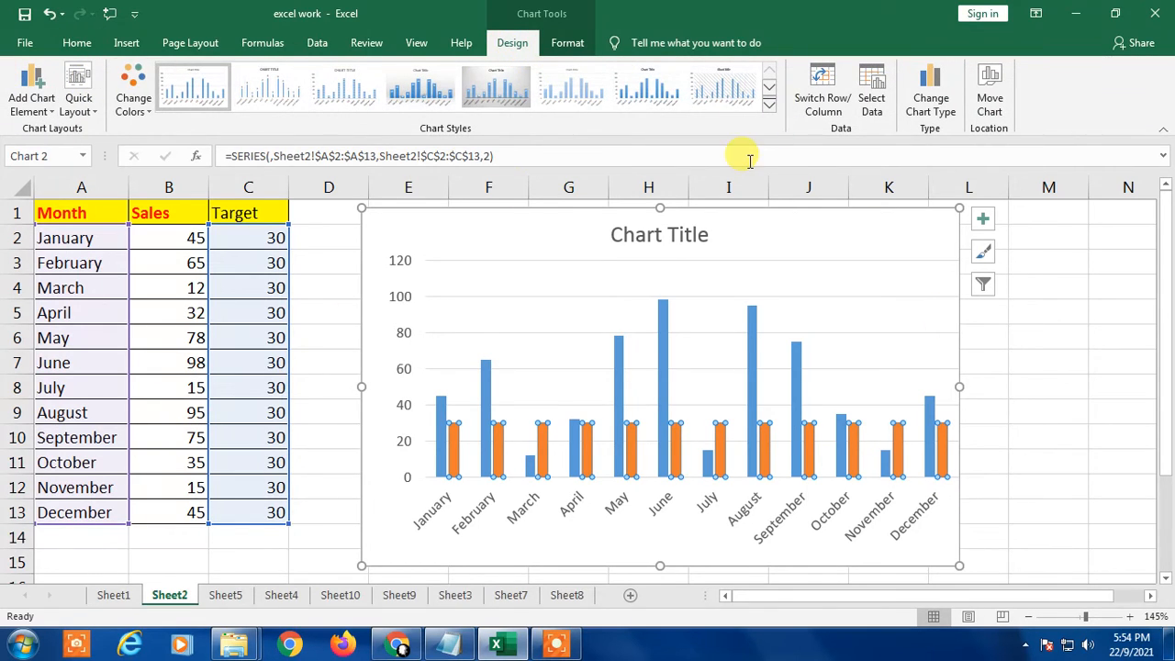
left_click(935, 101)
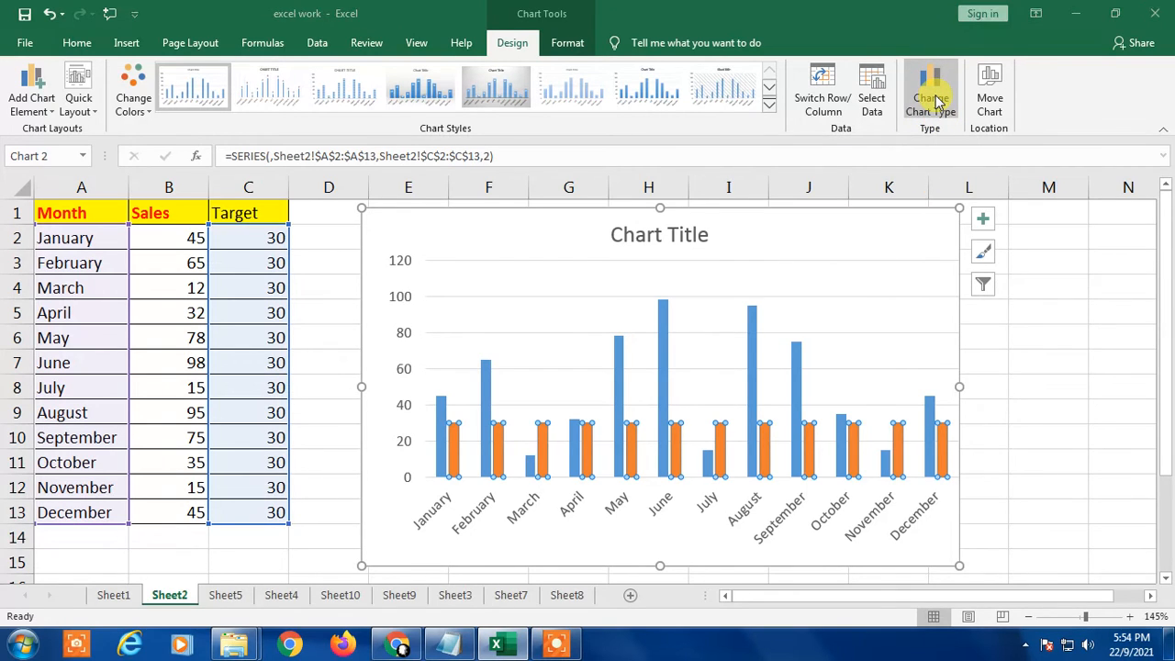
left_click_drag(689, 61, 468, 36)
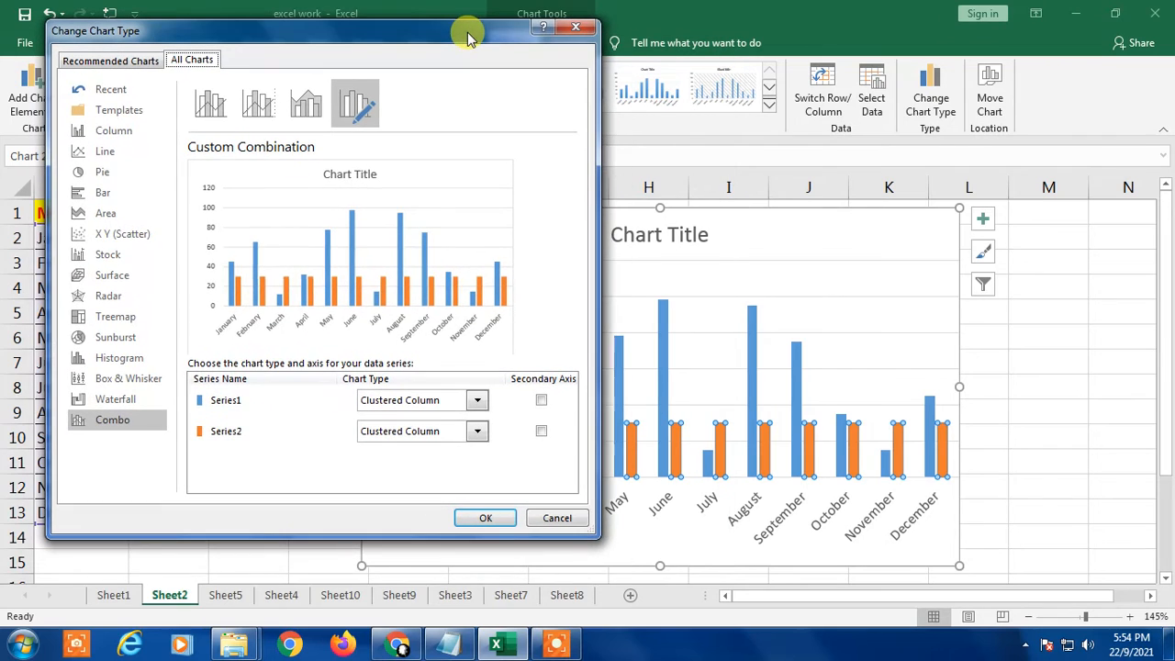
Step: Preview the Line chart type for both series alongside the current column chart
left_click(103, 152)
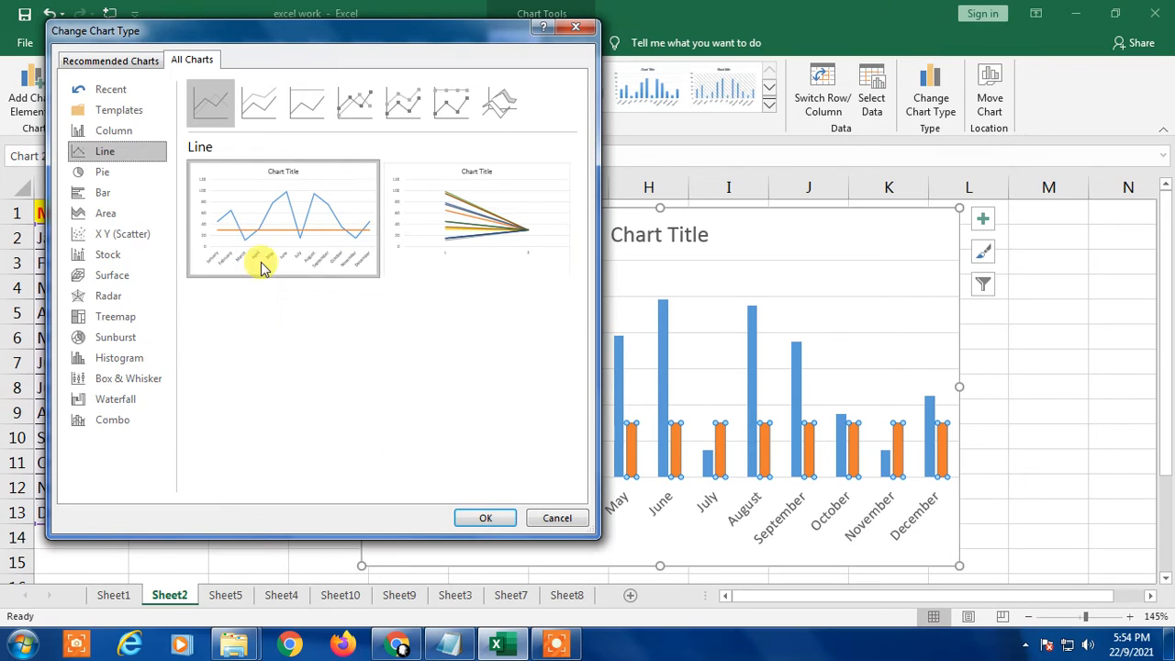
mouse_move(261, 257)
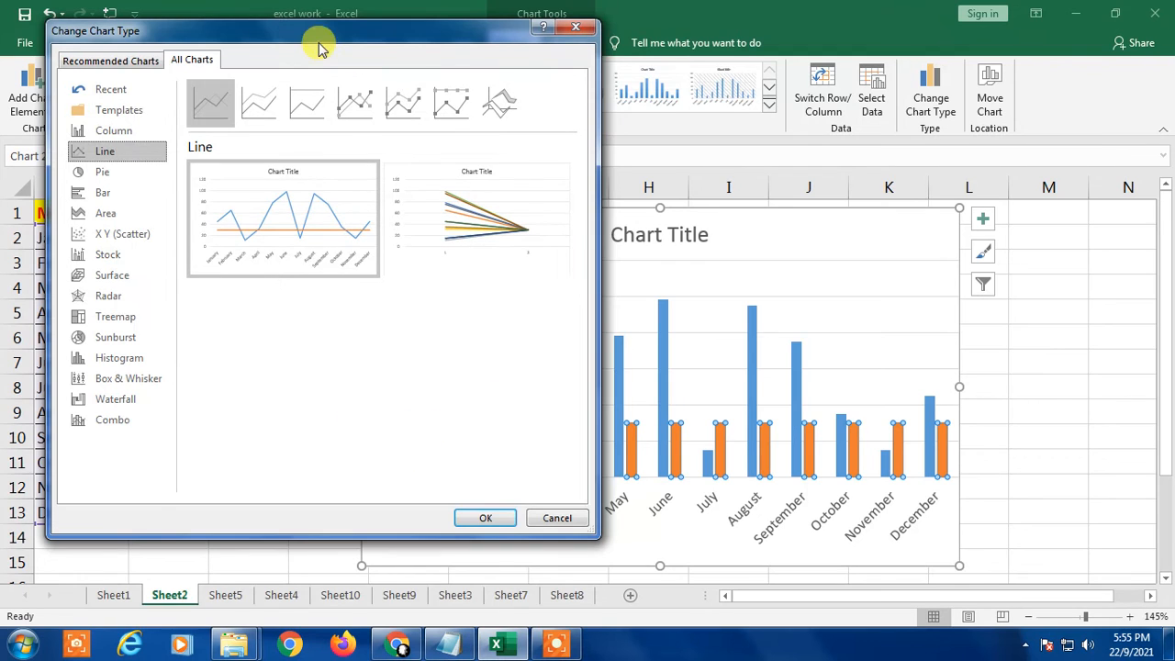
left_click_drag(321, 49, 1025, 67)
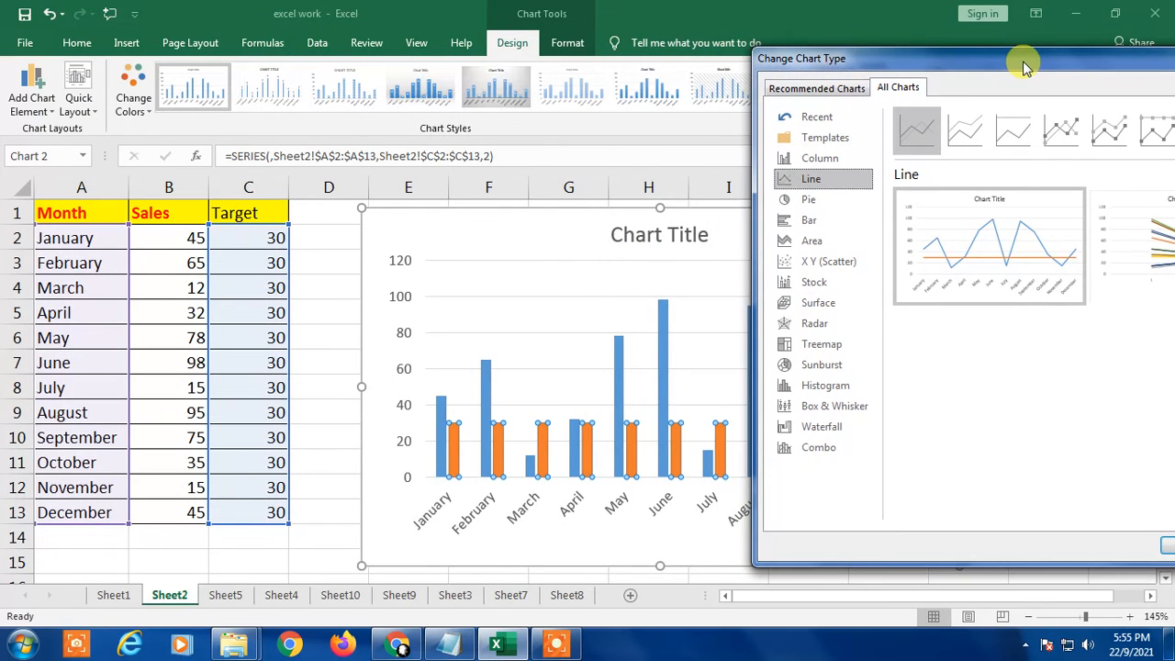
left_click_drag(913, 55, 181, 25)
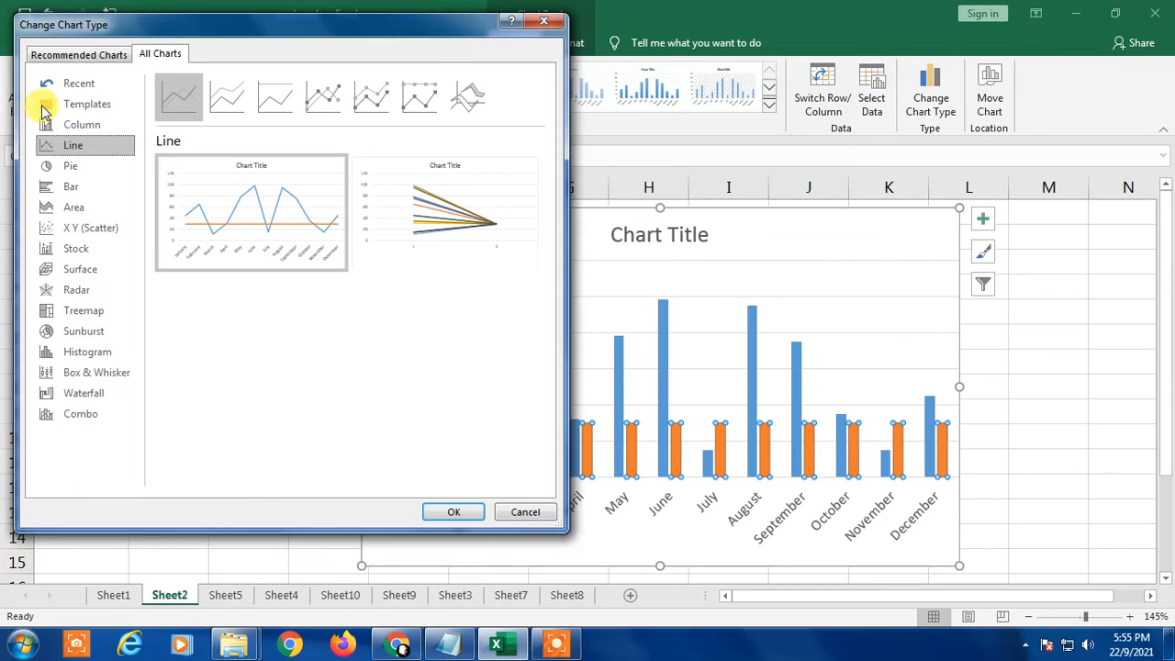
Step: Change the chart to a Clustered Column - Line combo, with Series2 as a Line and Series1 as Clustered Column
left_click(58, 417)
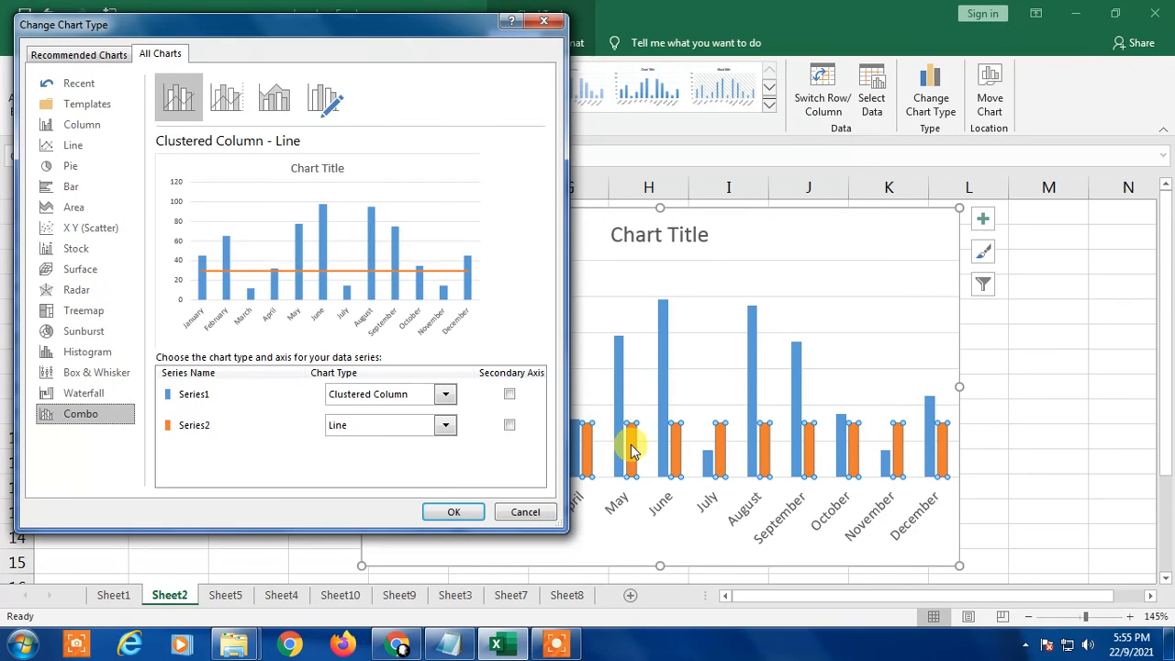
left_click(445, 426)
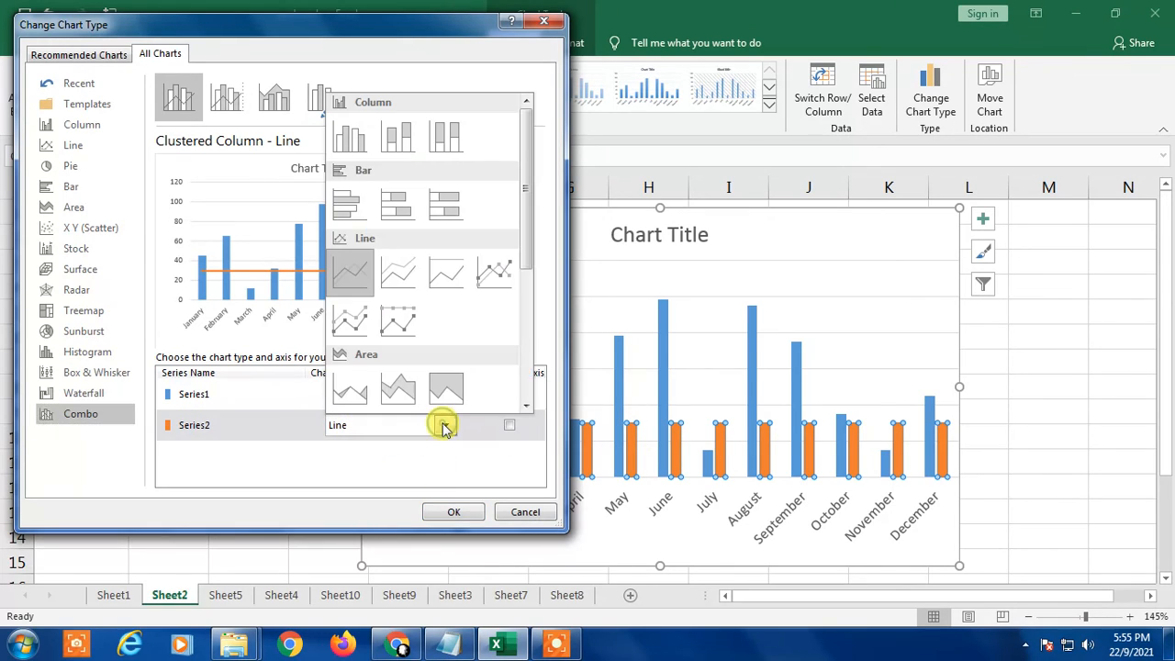
left_click(349, 269)
left_click(447, 516)
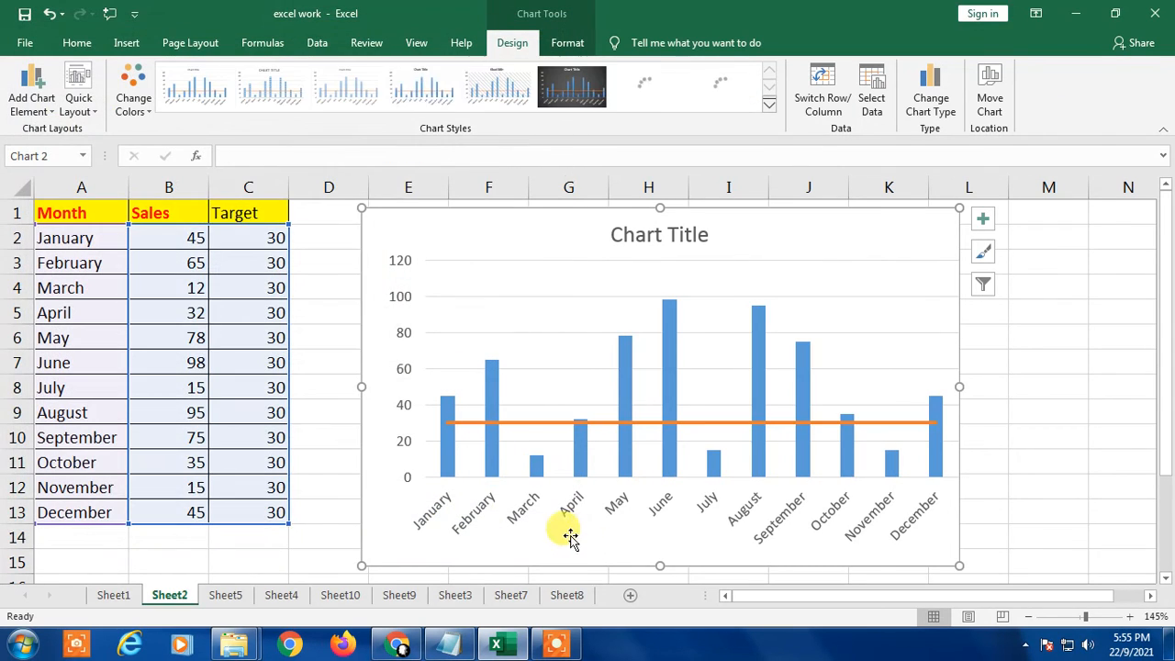
left_click(1078, 368)
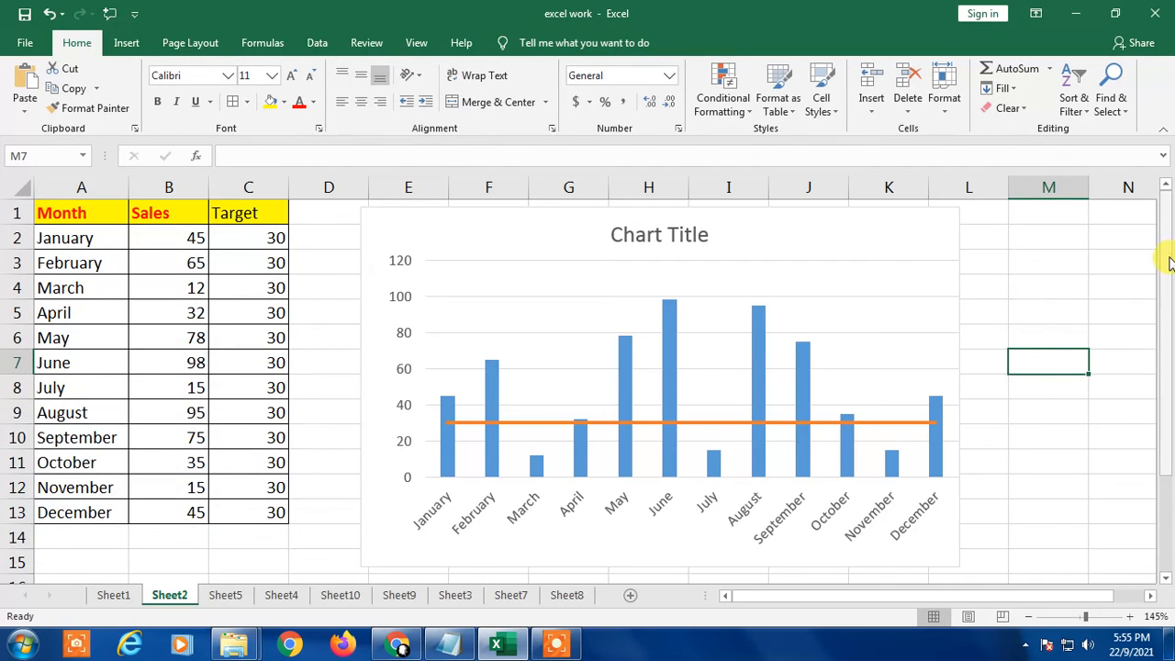
Step: Review the sales columns against the target line and the monthly table, and show the desktop
left_click_drag(1170, 257, 1171, 308)
left_click(1049, 453)
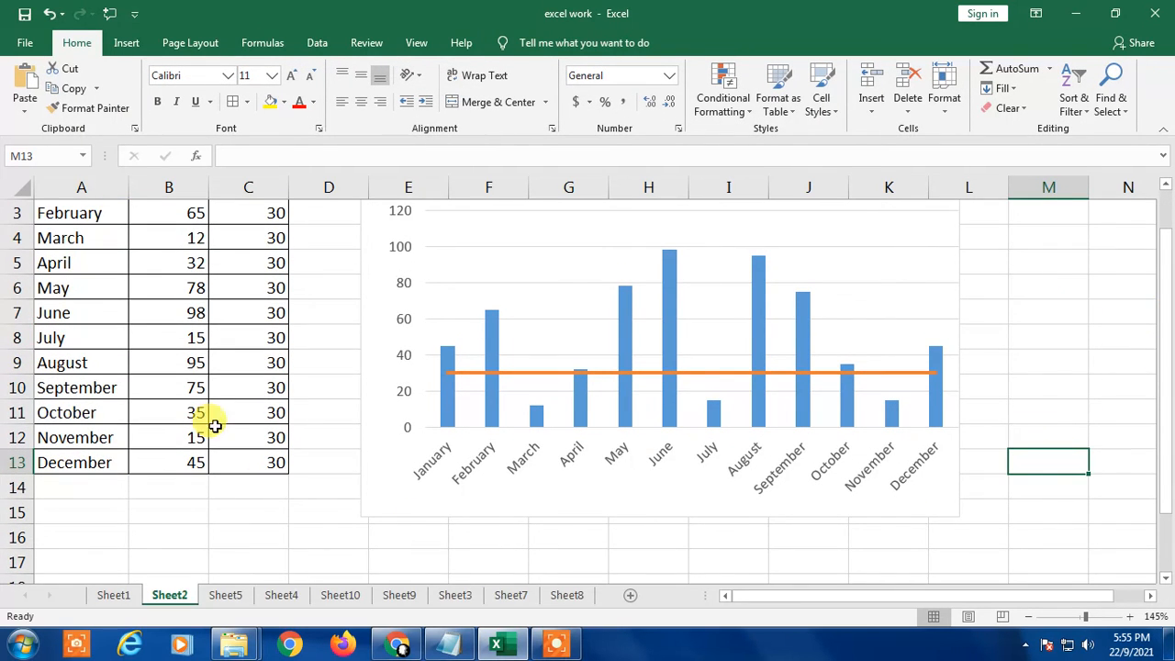
left_click(1023, 312)
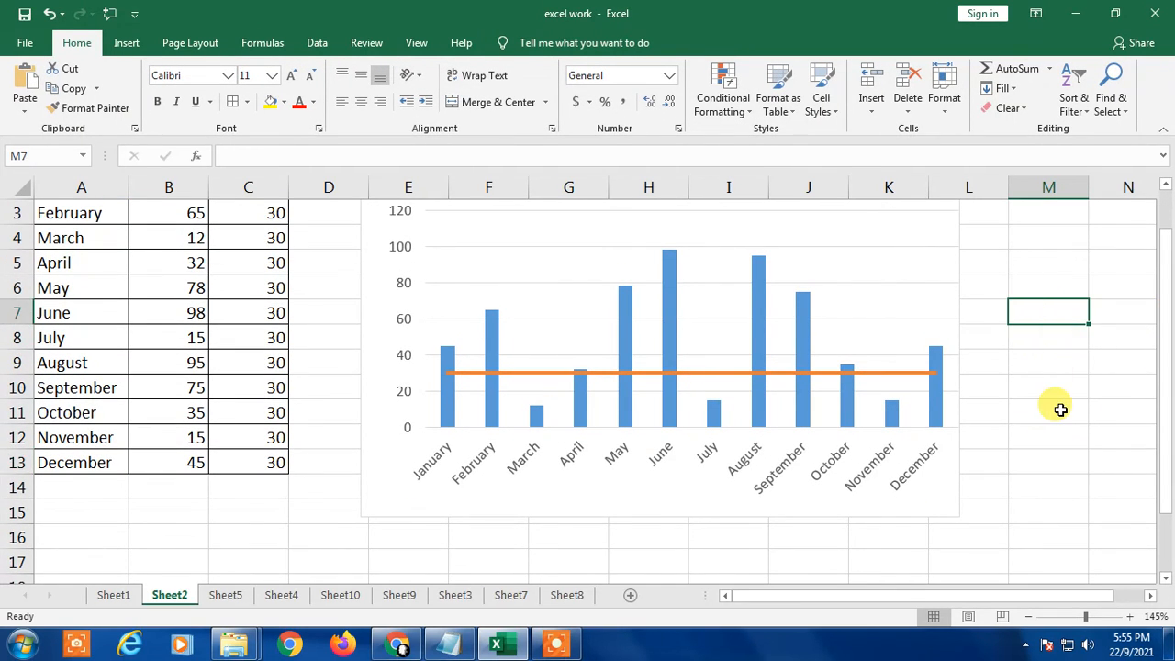
scroll(1057, 407, "up", 1)
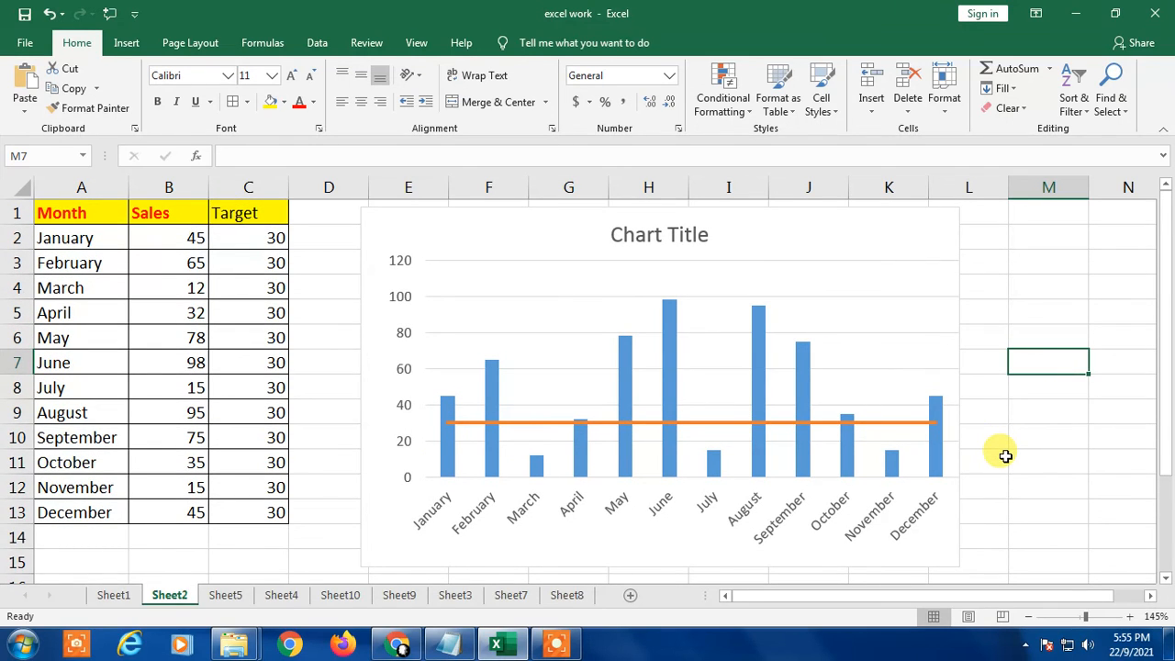
left_click(1044, 386)
left_click(1044, 480)
scroll(1155, 390, "down", 1)
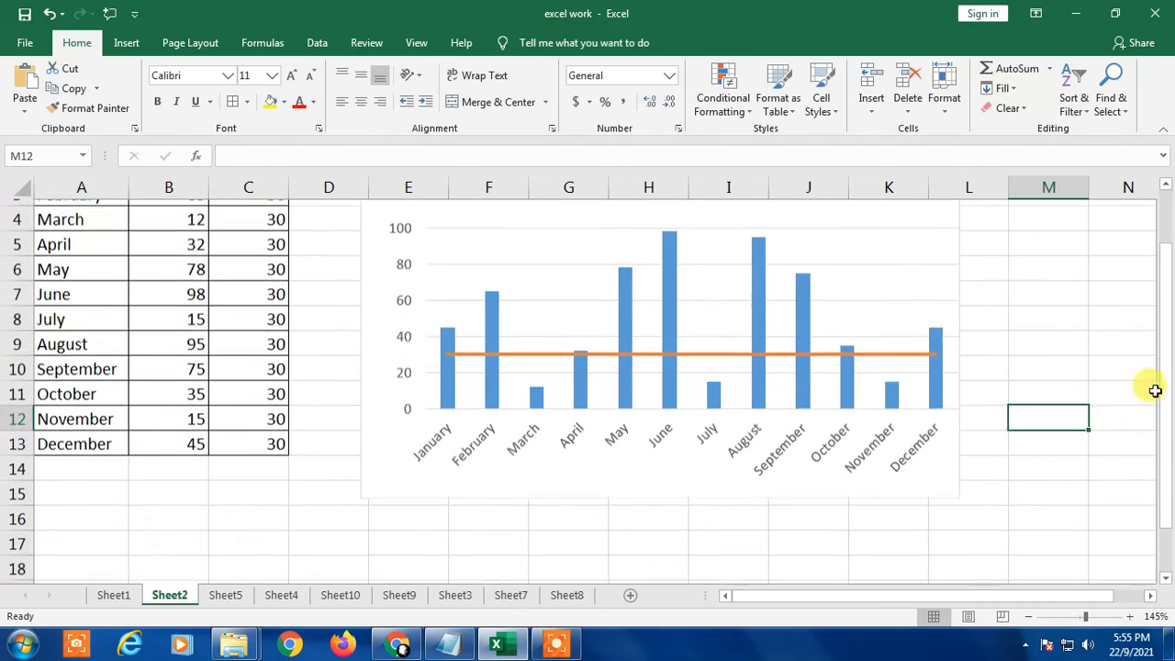
left_click_drag(1167, 427, 1167, 395)
left_click(1108, 351)
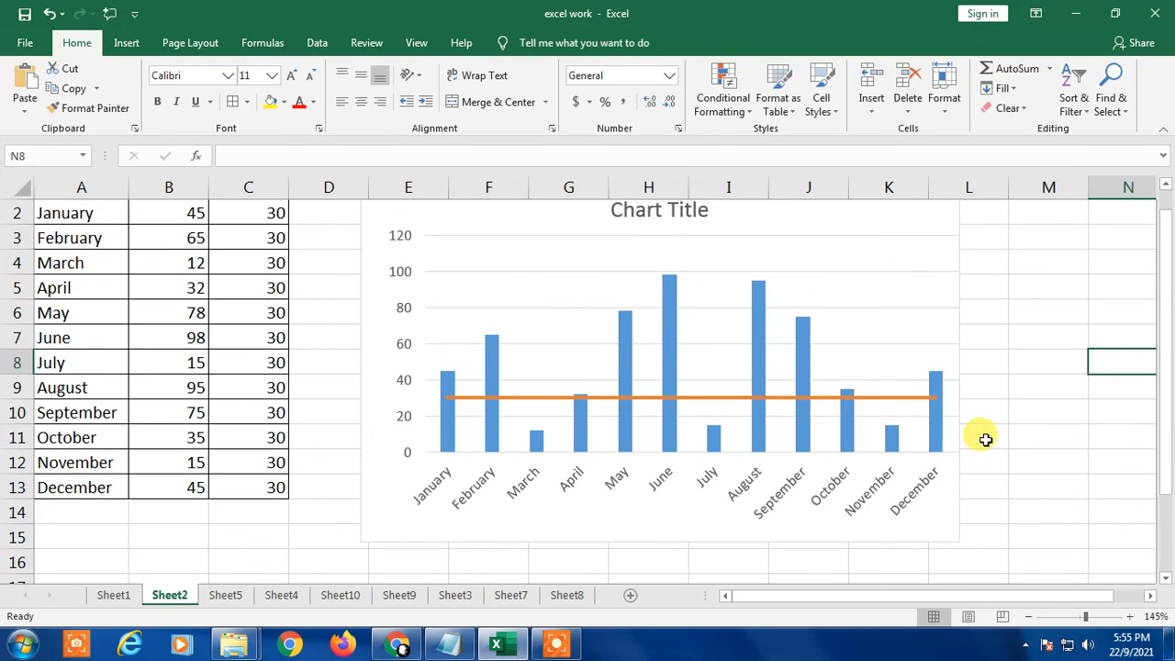
key("super+d")
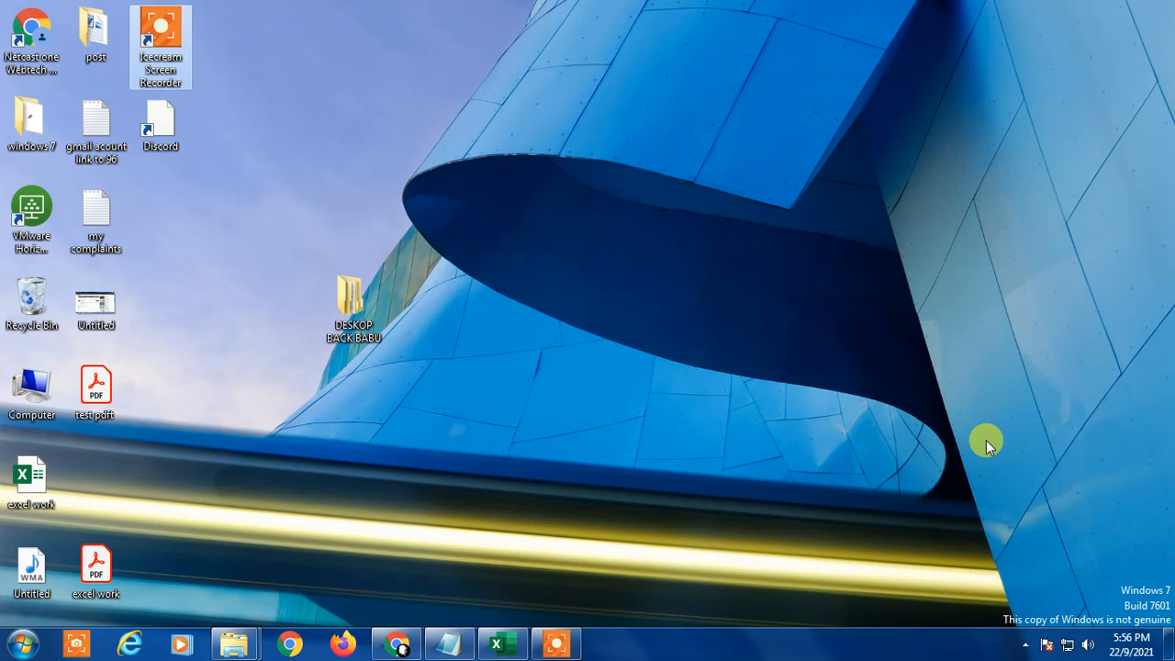